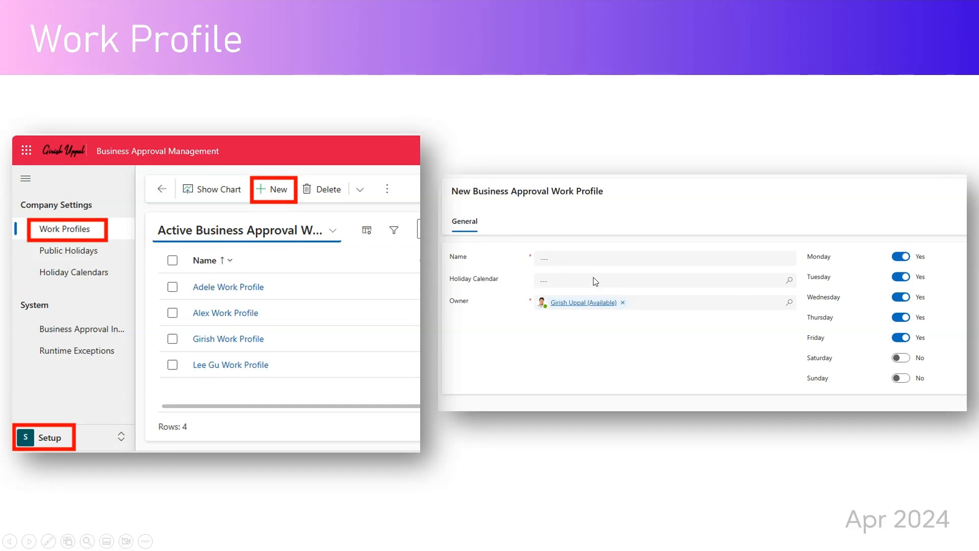
- Advance the presentation to the Basic Settings slide, end the slide show and switch to the Business Approval Management app in the browser
{"action": "left_click", "coordinate": [515, 317]}
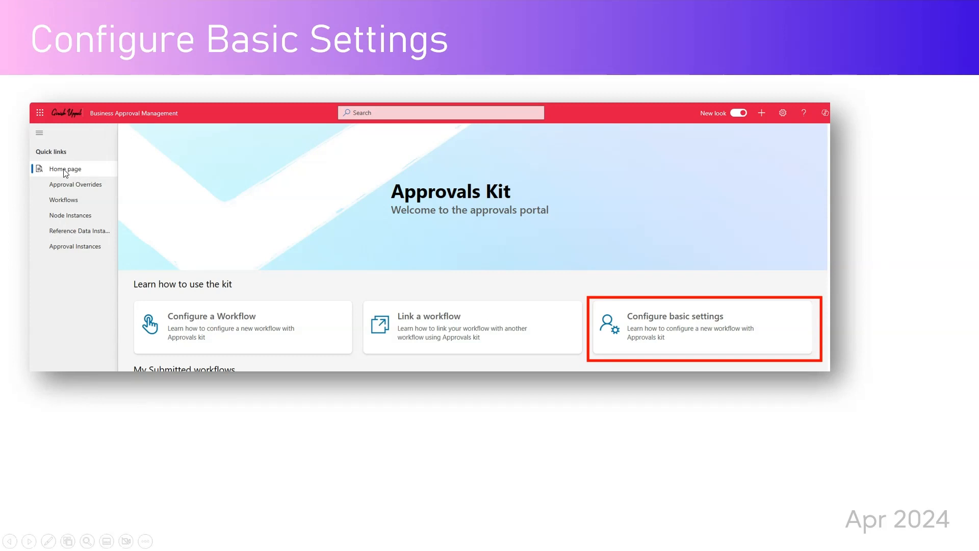
{"action": "left_click", "coordinate": [684, 312]}
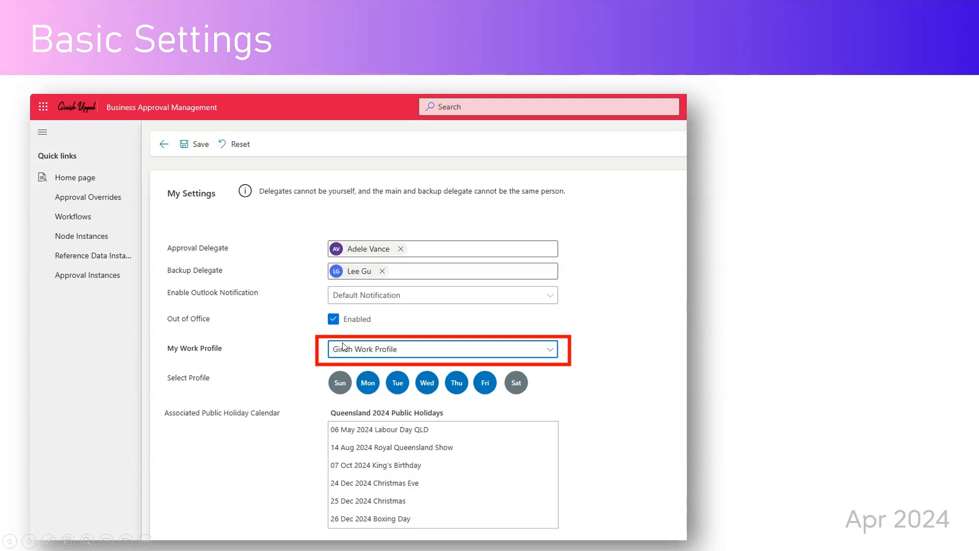
{"action": "key", "text": "Escape"}
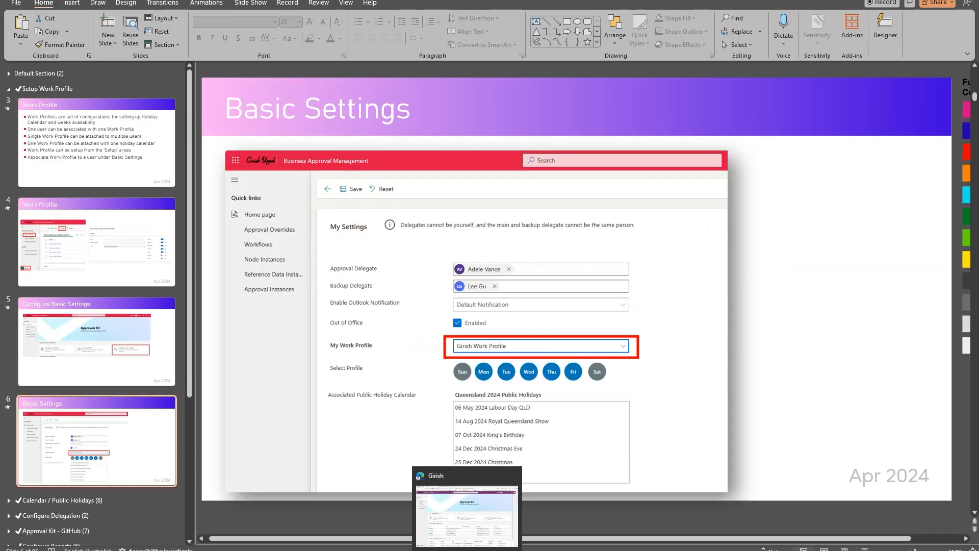
{"action": "left_click", "coordinate": [449, 508]}
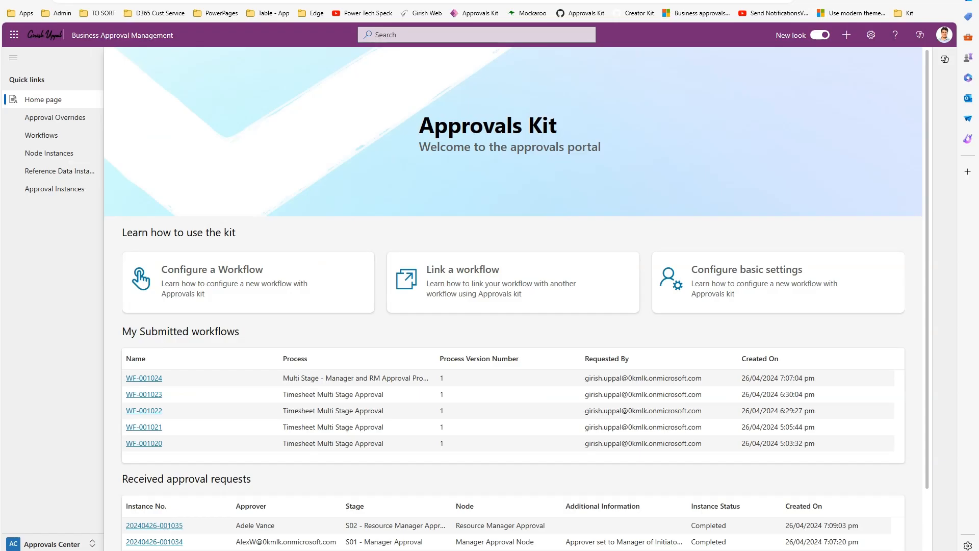
- Look through the list of published apps and return to the Business Approval Management home page
{"action": "left_click", "coordinate": [135, 36]}
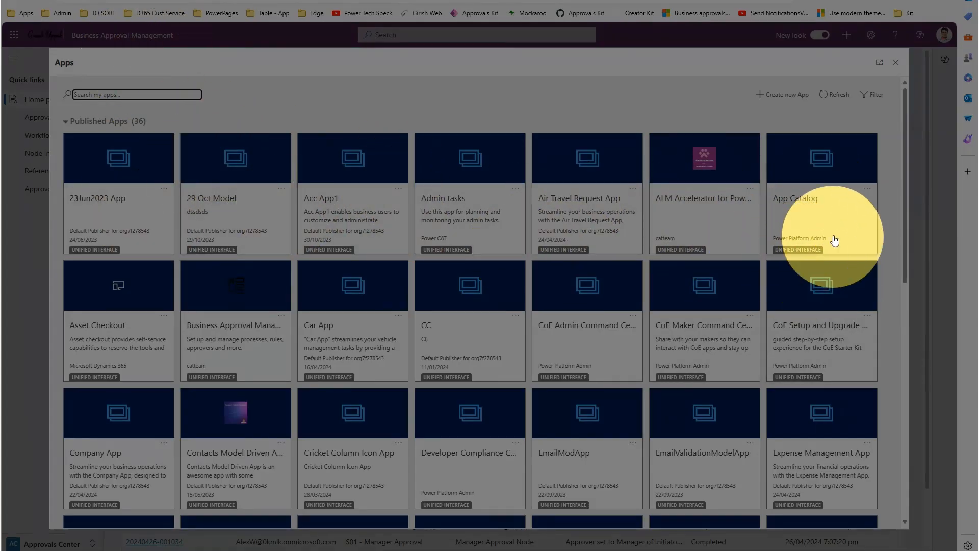
{"action": "left_click_drag", "start_coordinate": [906, 240], "coordinate": [913, 262]}
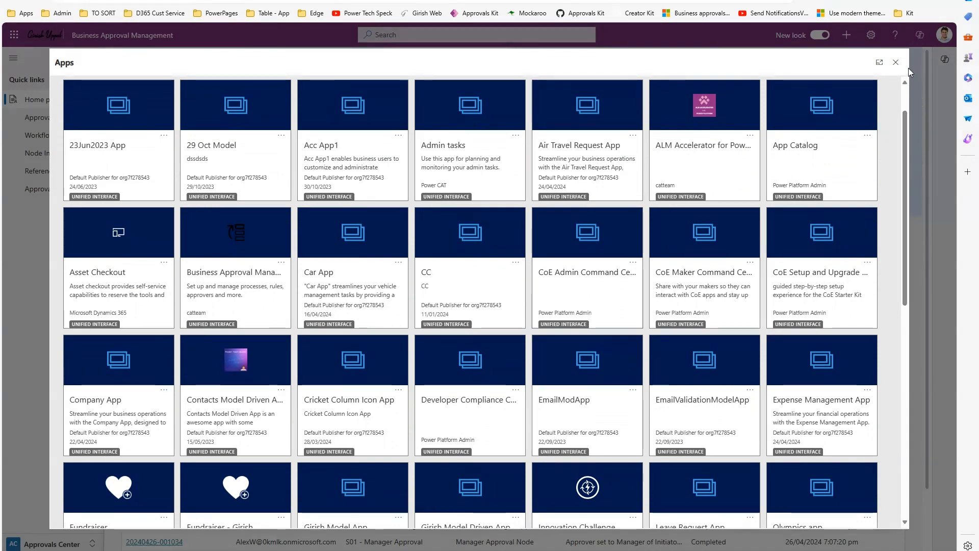
{"action": "left_click", "coordinate": [895, 62]}
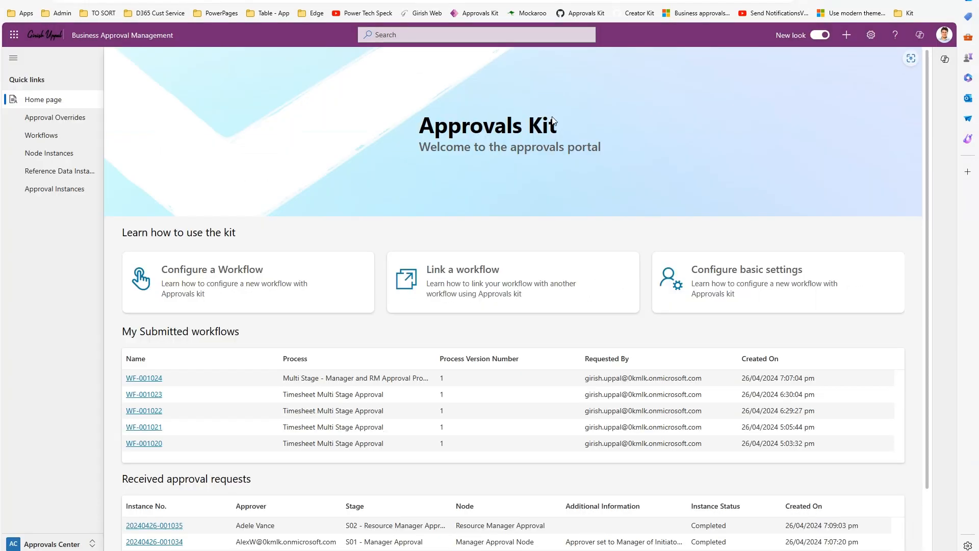
{"action": "left_click", "coordinate": [45, 98]}
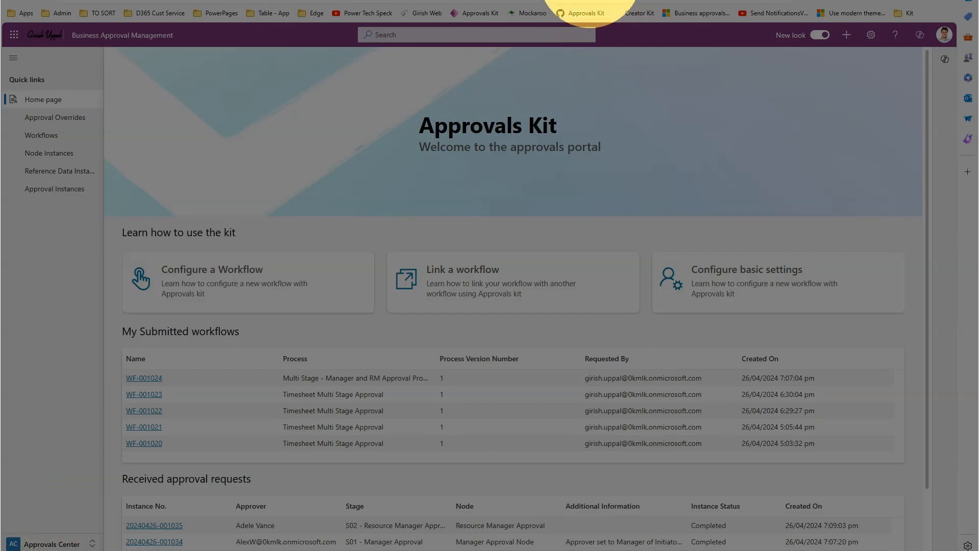
- Switch the app from Approvals Center to the Setup area with its work profiles list, using a full-size browser window
{"action": "double_click", "coordinate": [591, 0]}
{"action": "left_click_drag", "start_coordinate": [522, 48], "coordinate": [446, 0]}
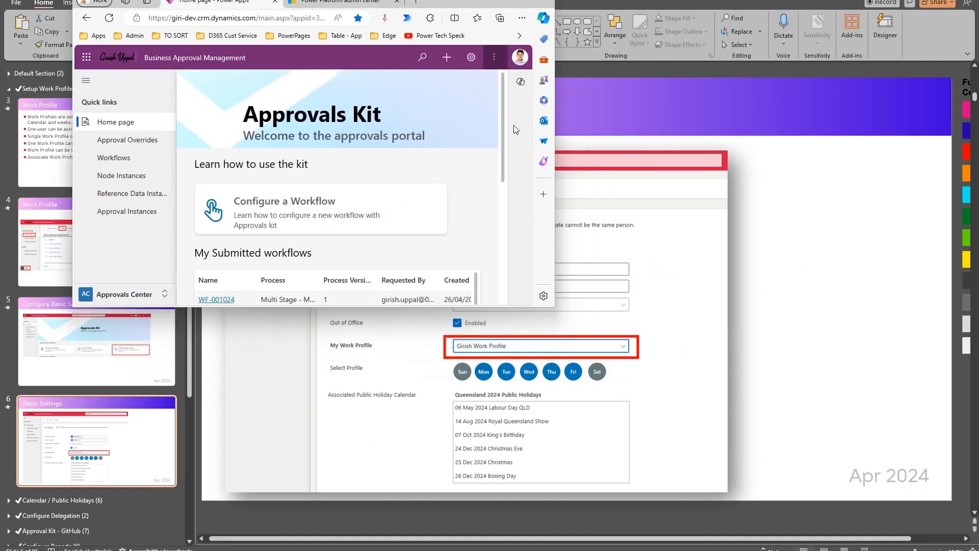
{"action": "left_click_drag", "start_coordinate": [556, 315], "coordinate": [835, 429]}
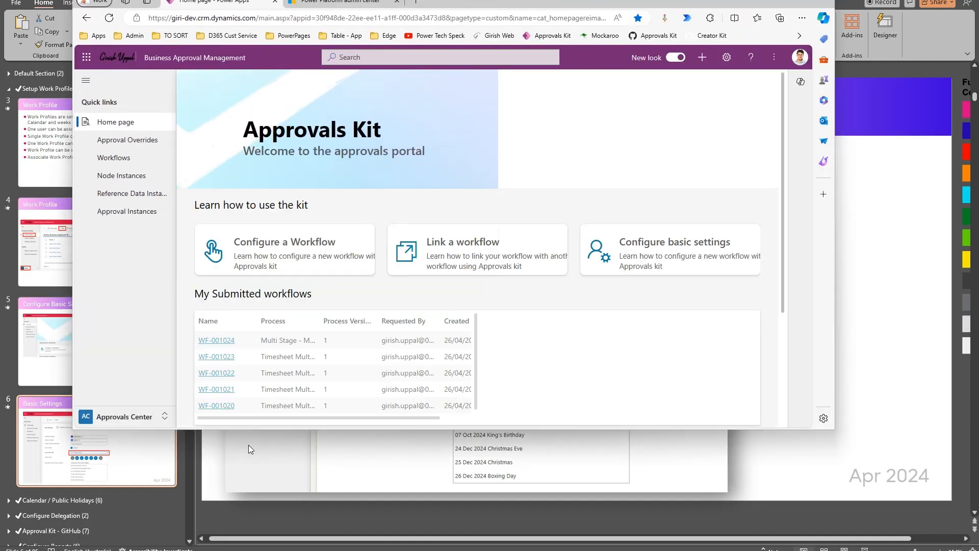
{"action": "left_click", "coordinate": [162, 418]}
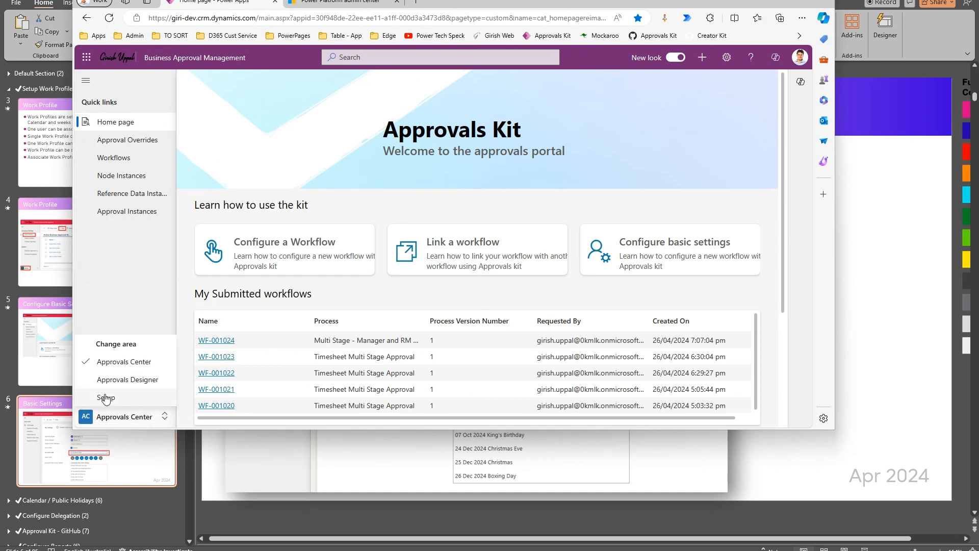
{"action": "left_click", "coordinate": [799, 2]}
{"action": "left_click", "coordinate": [41, 523]}
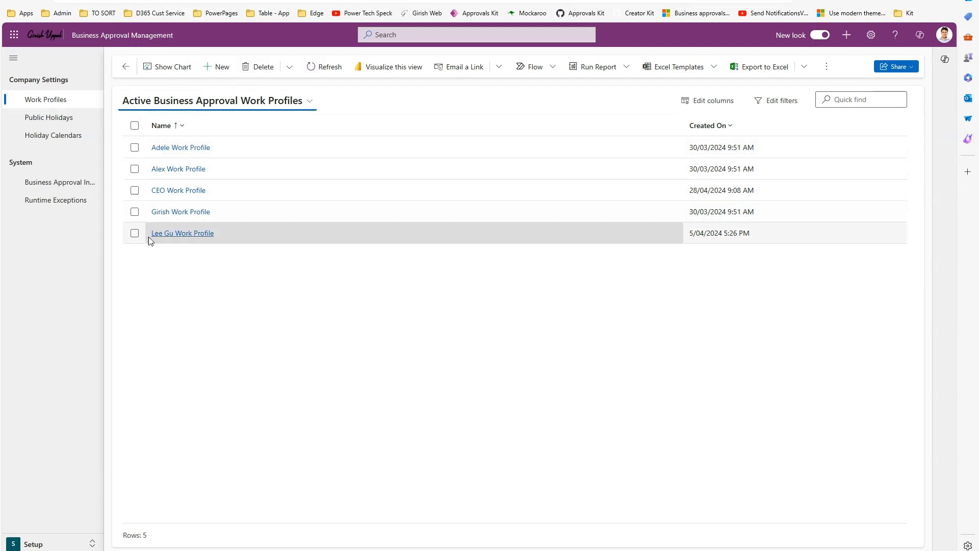
- Create a work profile named "Work Profile - Weekdays Working" with the default Monday to Friday schedule, and save and close it
{"action": "left_click", "coordinate": [219, 65]}
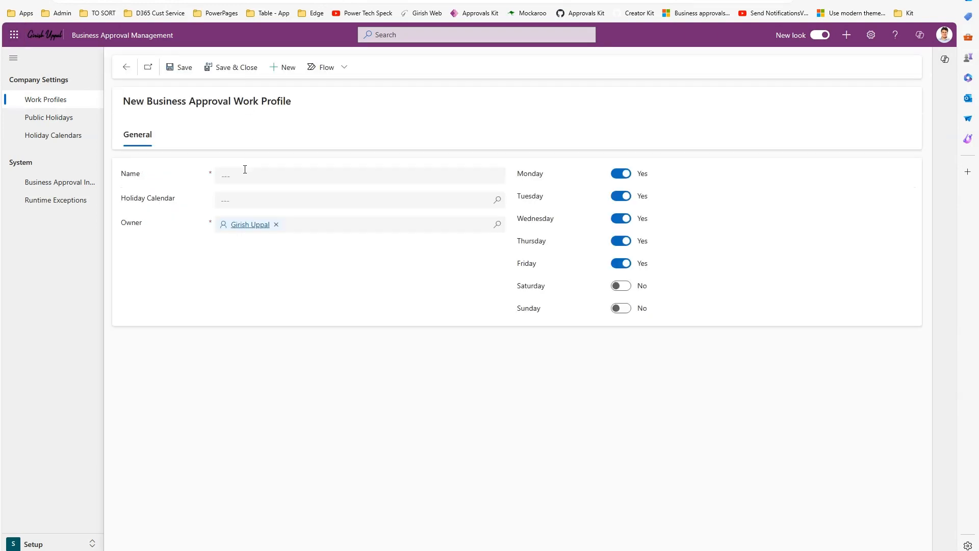
{"action": "left_click", "coordinate": [244, 174]}
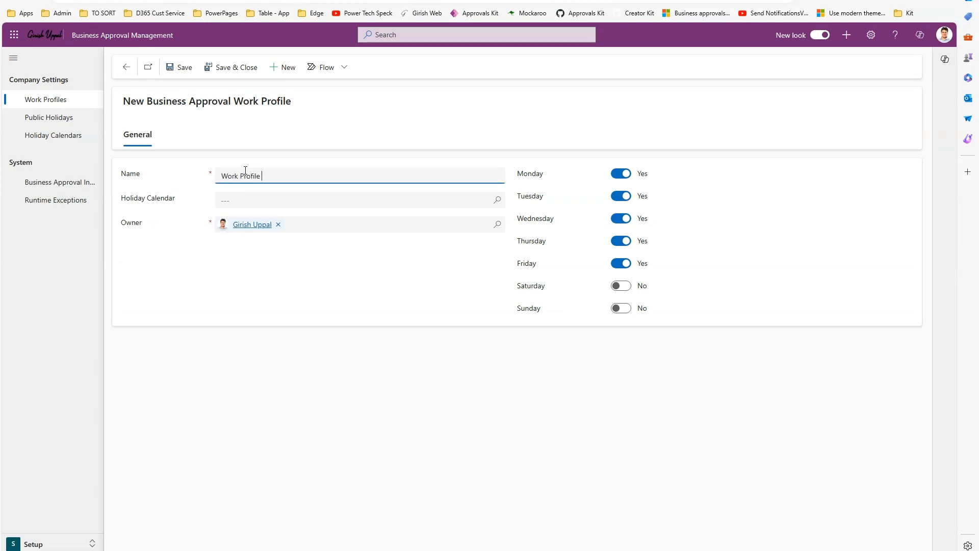
{"action": "type", "text": "Work Profile - Weekdays Working"}
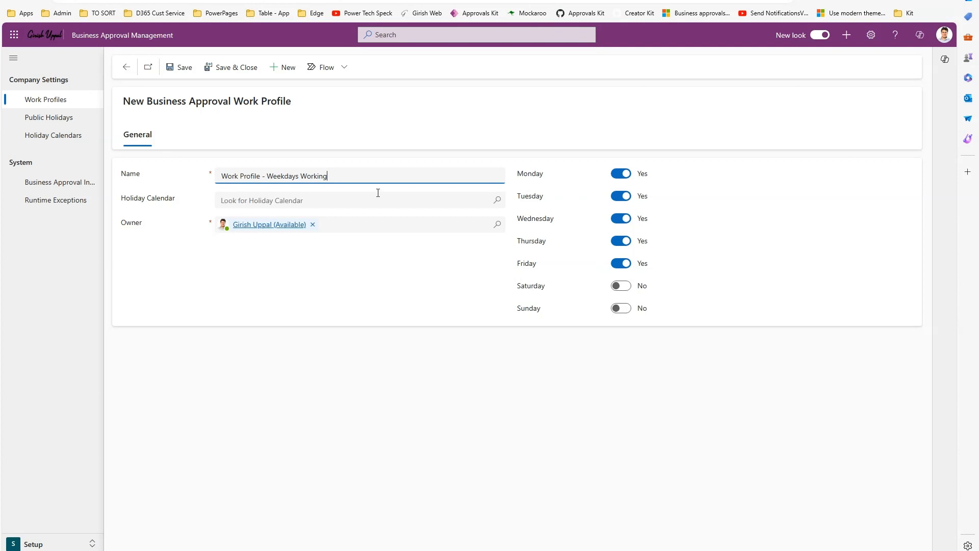
{"action": "left_click", "coordinate": [229, 197]}
{"action": "left_click", "coordinate": [357, 321]}
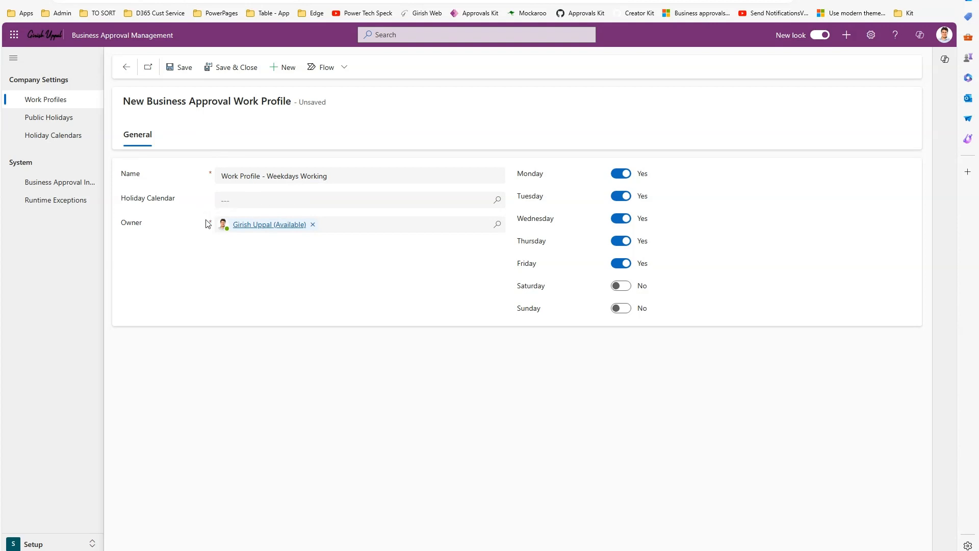
{"action": "left_click", "coordinate": [174, 72]}
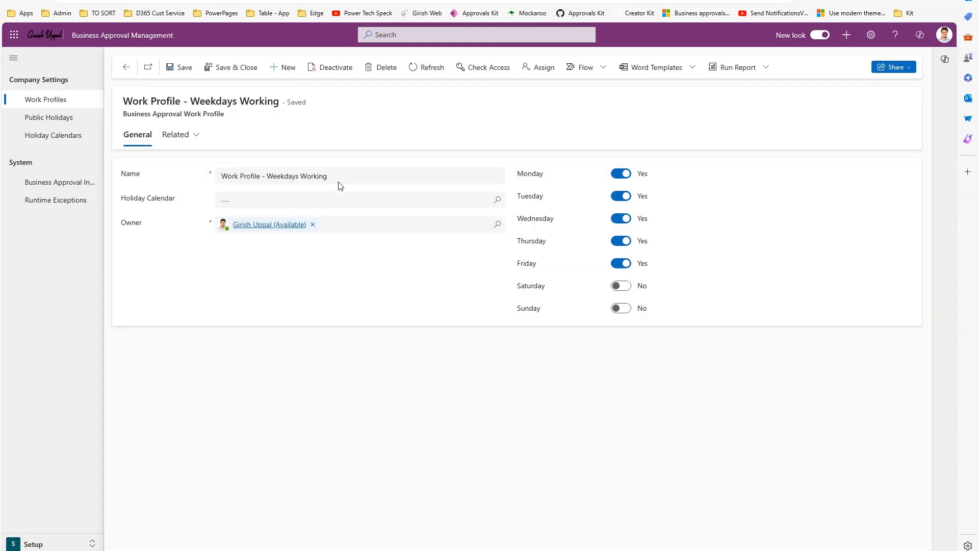
{"action": "left_click", "coordinate": [233, 71]}
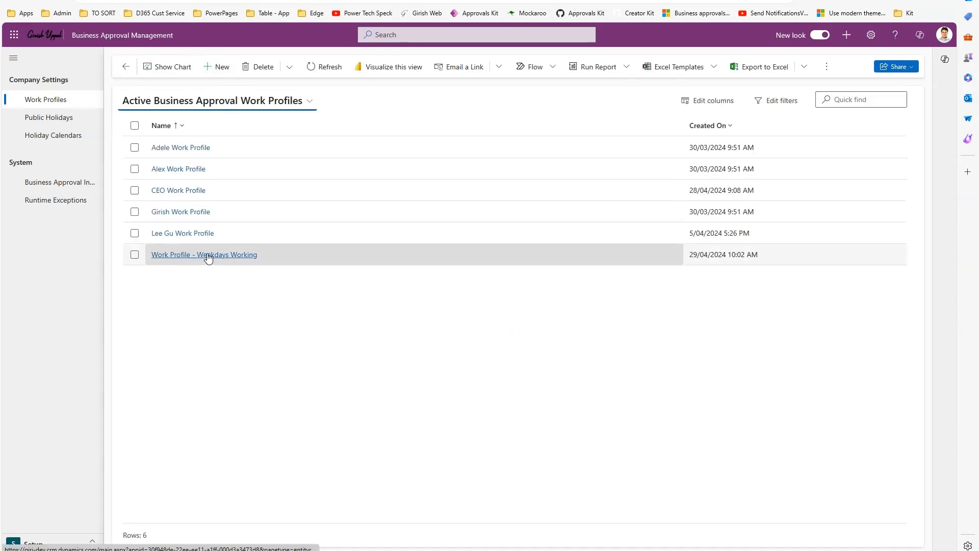
- Start another new work profile and name it "Work Profile - Weekending Working"
{"action": "left_click", "coordinate": [220, 68]}
{"action": "left_click", "coordinate": [235, 175]}
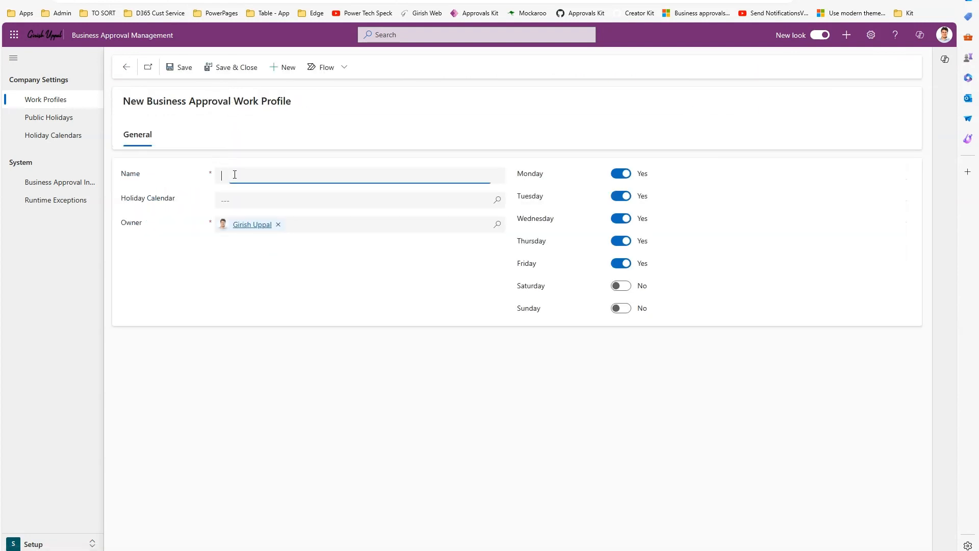
{"action": "type", "text": "Work Profile - Weekending Working"}
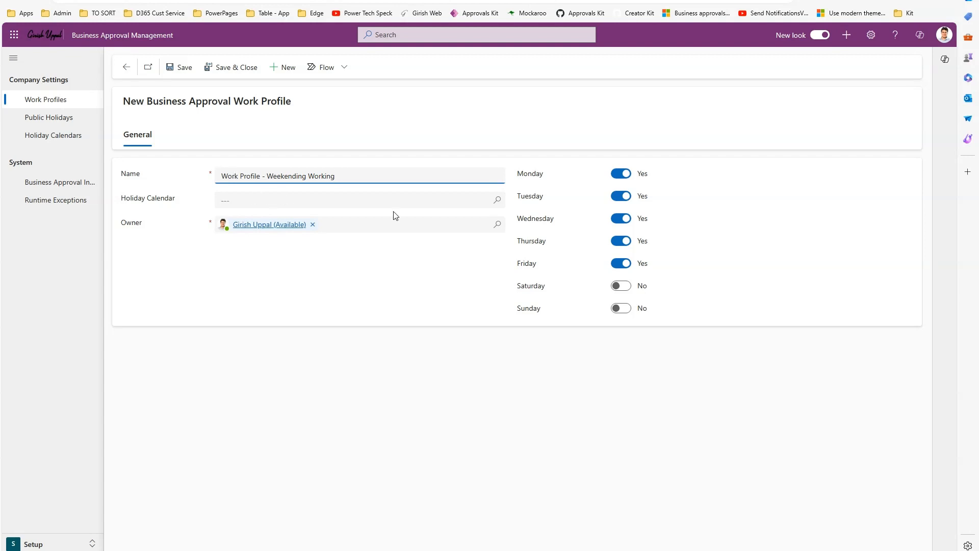
- Set Saturday and Sunday to Yes and Monday through Friday to No, and save and close the work profile
{"action": "left_click", "coordinate": [624, 286]}
{"action": "left_click", "coordinate": [624, 308]}
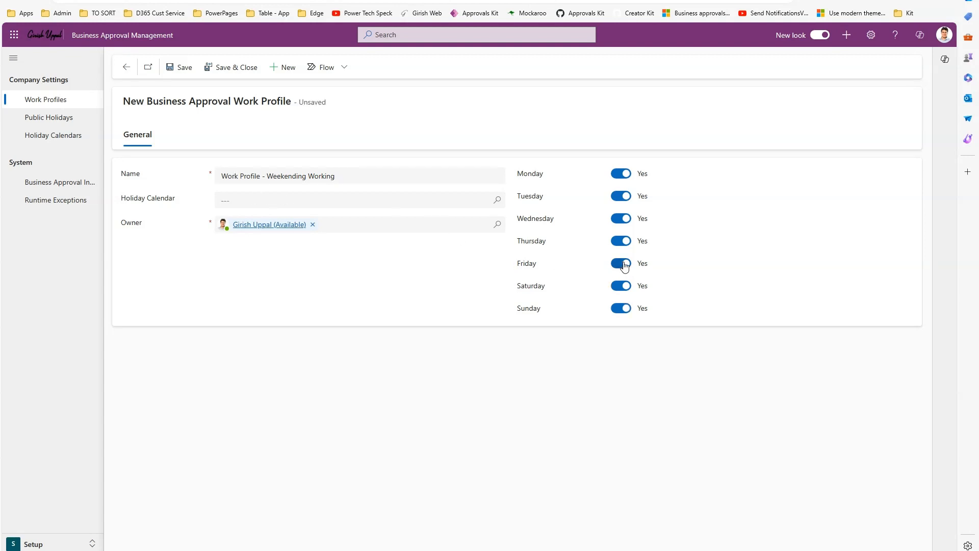
{"action": "left_click", "coordinate": [623, 264]}
{"action": "left_click", "coordinate": [624, 242]}
{"action": "left_click", "coordinate": [623, 219]}
{"action": "left_click", "coordinate": [623, 196]}
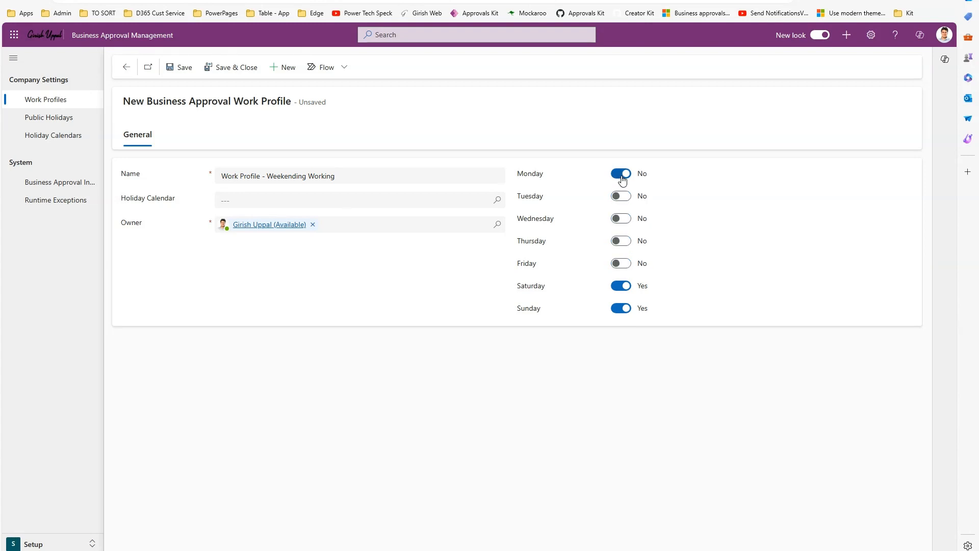
{"action": "left_click", "coordinate": [623, 174]}
{"action": "left_click", "coordinate": [216, 68]}
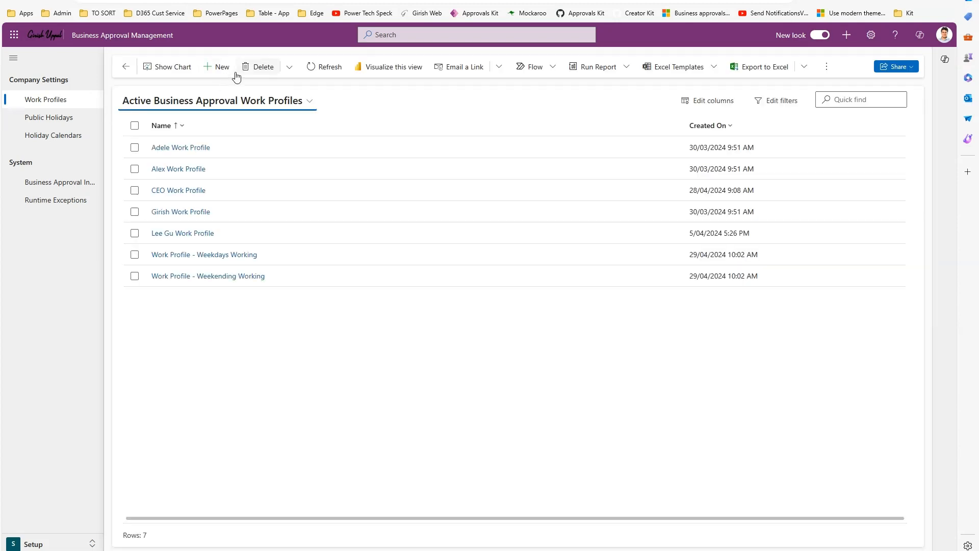
- Create a work profile named "Work Profile - Alternate days working" with Tuesday and Thursday set to No, and save and close it
{"action": "left_click", "coordinate": [226, 70]}
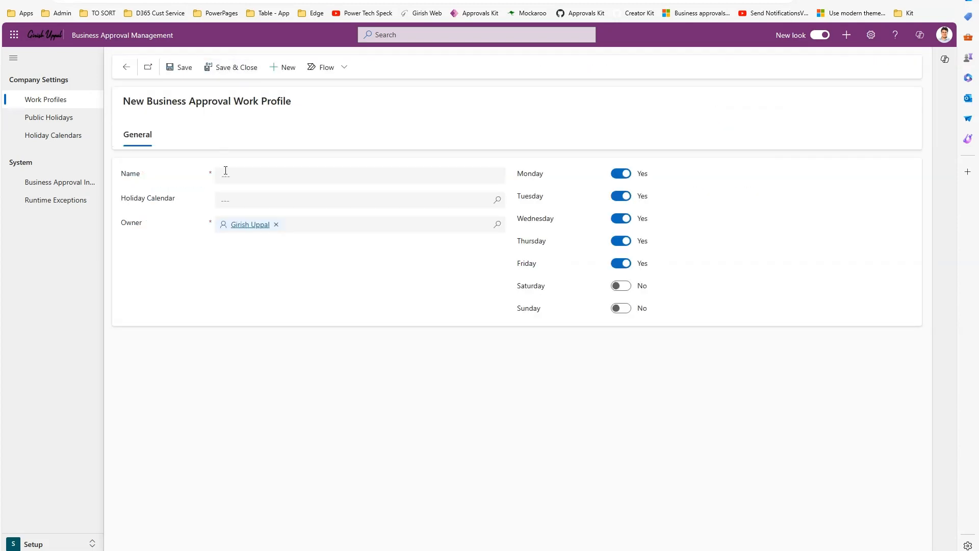
{"action": "left_click", "coordinate": [229, 173]}
{"action": "type", "text": "Work Profile - Alter"}
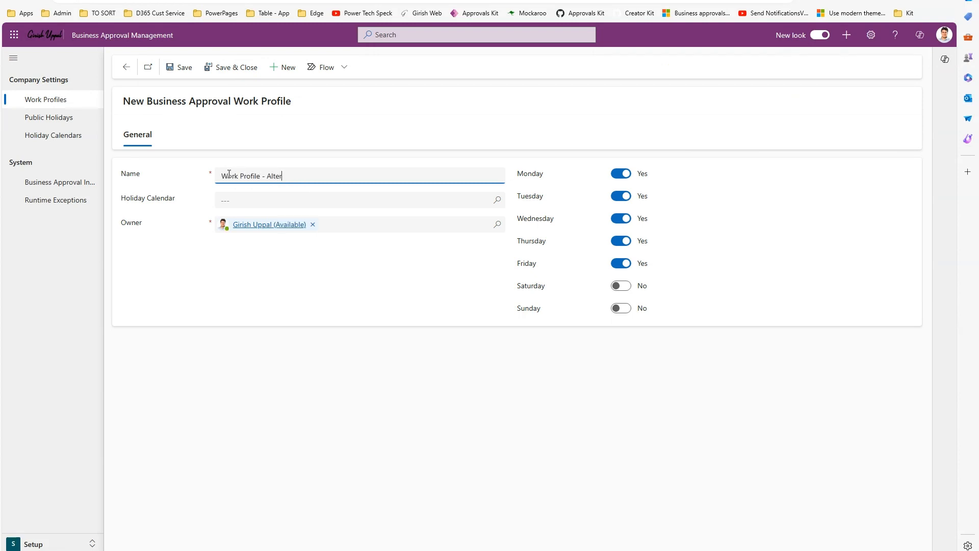
{"action": "type", "text": "nate days working"}
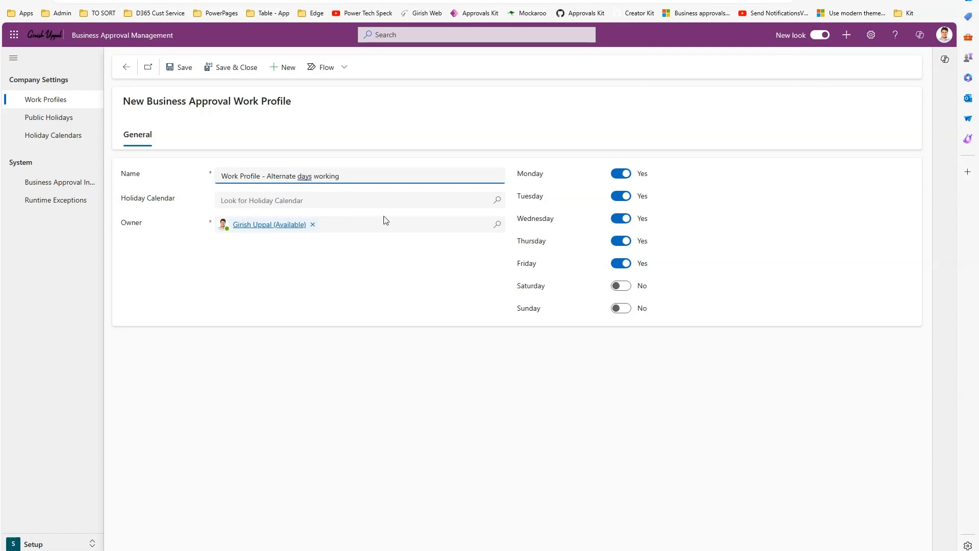
{"action": "left_click", "coordinate": [625, 199]}
{"action": "left_click", "coordinate": [623, 242]}
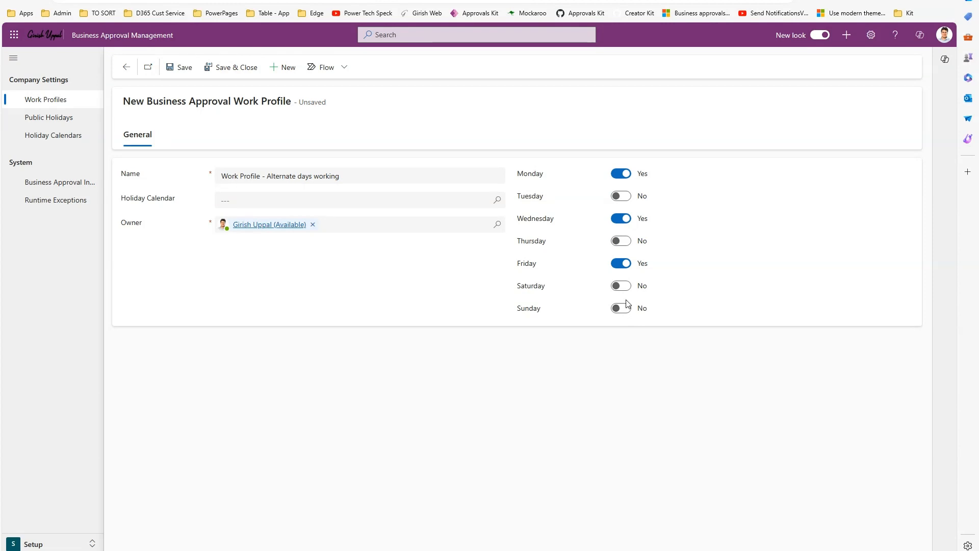
{"action": "left_click", "coordinate": [225, 68]}
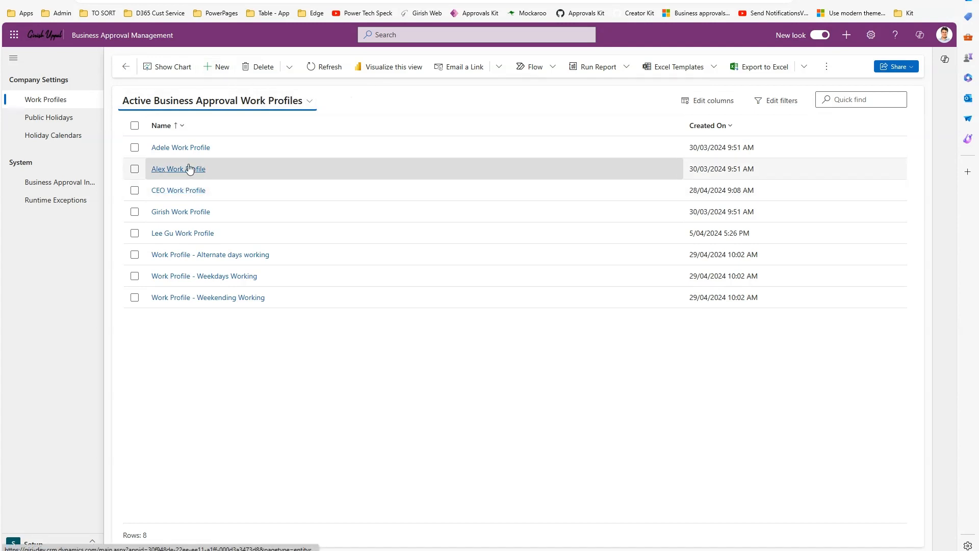
- Assign the Queensland 2024 Public Holidays calendar to the "Work Profile - Alternate days working" record, and save and close it
{"action": "left_click", "coordinate": [248, 256]}
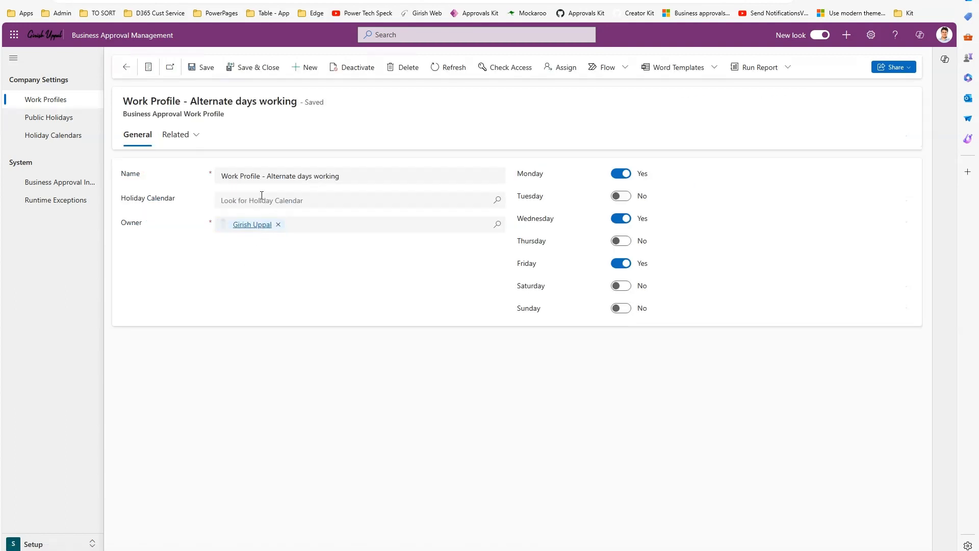
{"action": "left_click", "coordinate": [262, 200]}
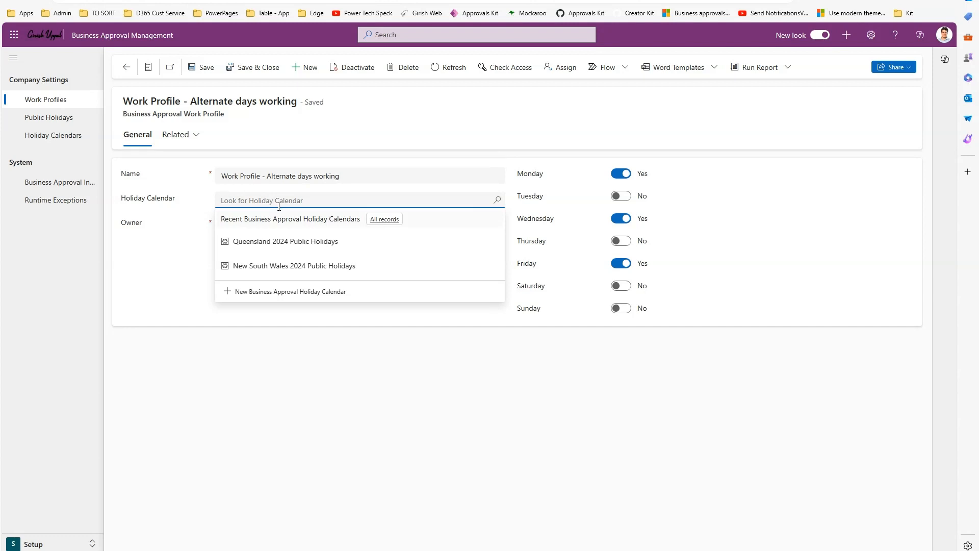
{"action": "left_click", "coordinate": [298, 243]}
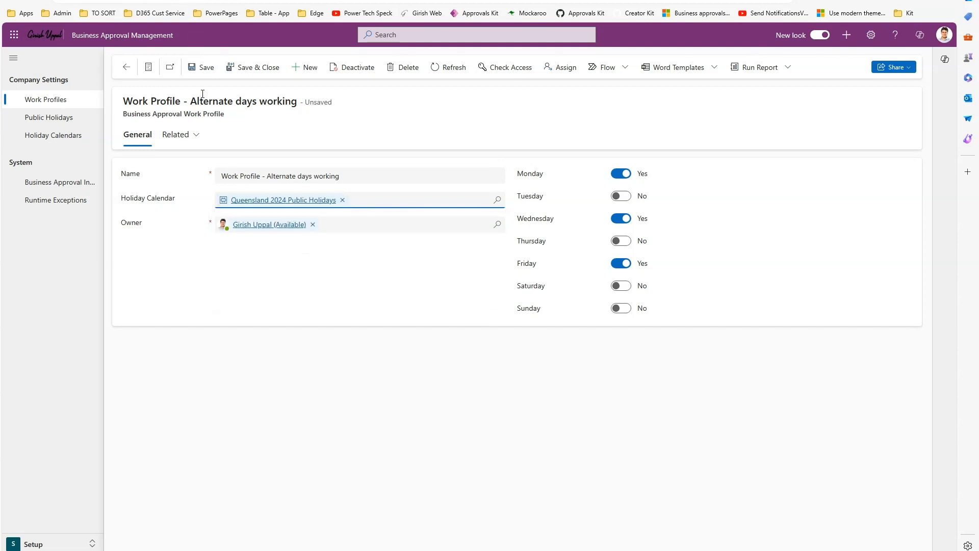
{"action": "left_click", "coordinate": [207, 70]}
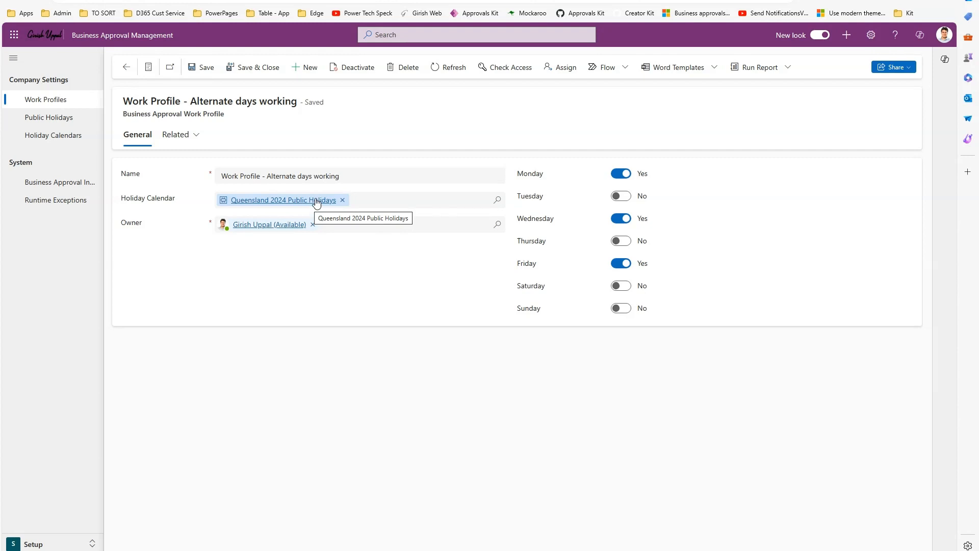
{"action": "left_click", "coordinate": [263, 70]}
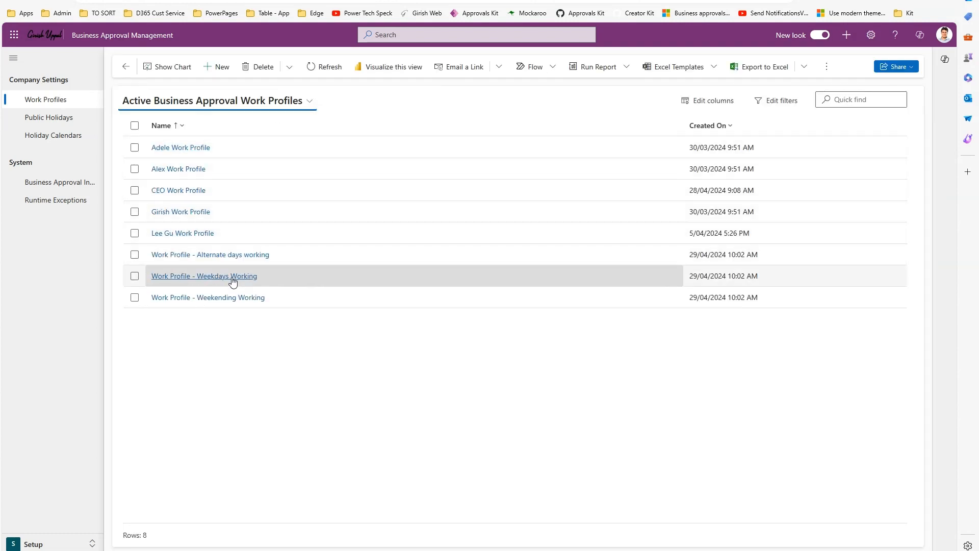
- Open the "Work Profile - Weekending Working" record and correct its name to "Work Profile - Weekend Working"
{"action": "left_click", "coordinate": [234, 299]}
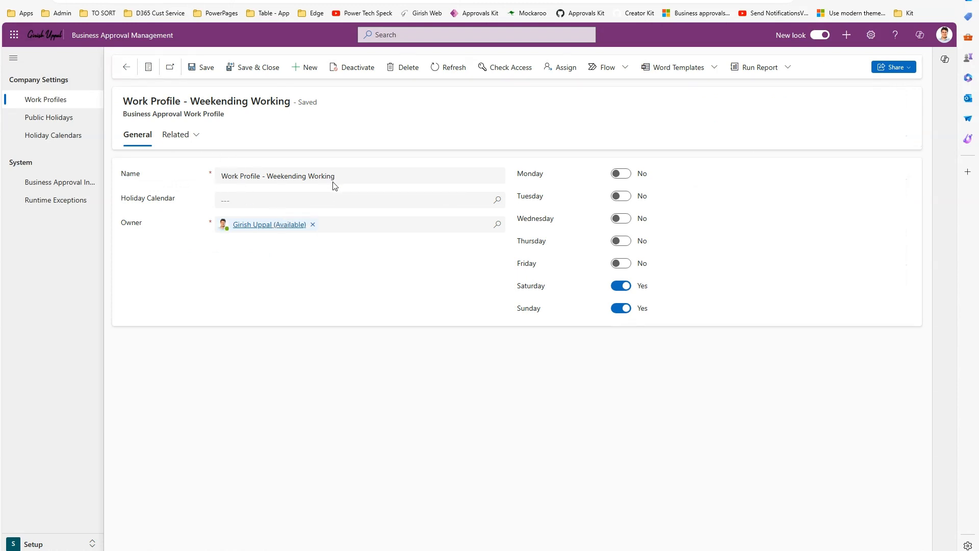
{"action": "left_click", "coordinate": [306, 176]}
{"action": "key", "text": "BackSpace"}
{"action": "key", "text": "BackSpace"}
{"action": "key", "text": "BackSpace"}
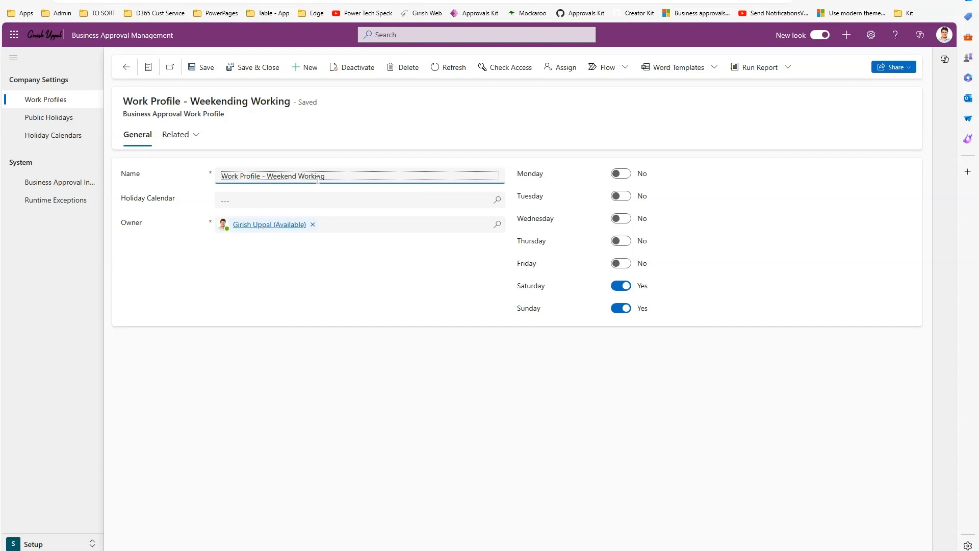
- Assign the Queensland 2024 Public Holidays calendar to the weekend work profile, and save and close it
{"action": "left_click", "coordinate": [301, 204]}
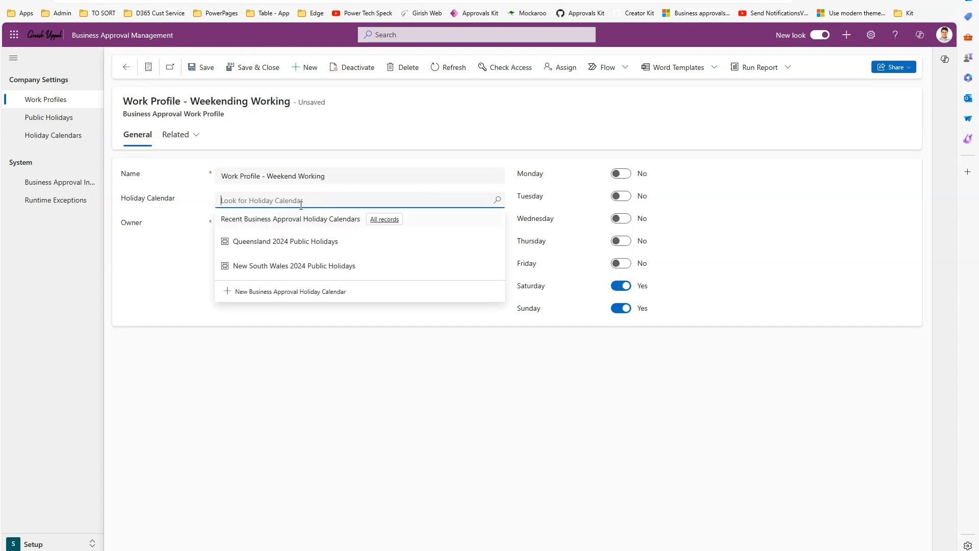
{"action": "left_click", "coordinate": [291, 241]}
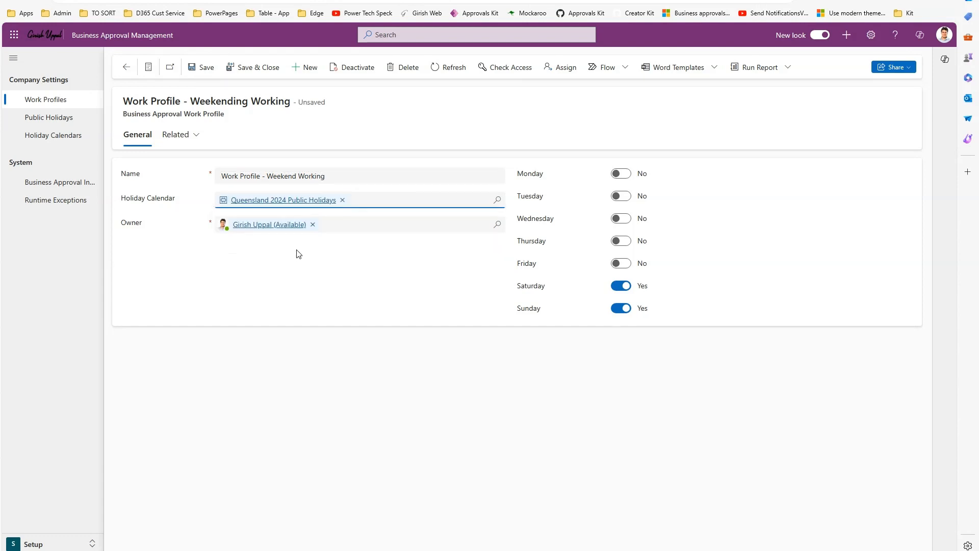
{"action": "left_click", "coordinate": [238, 67]}
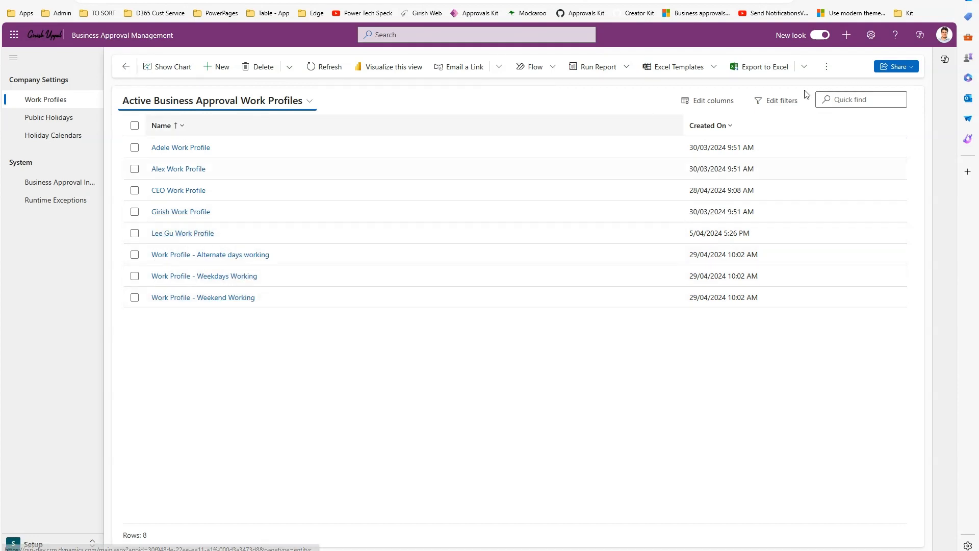
- Check which account is signed in and open the basic settings page in the Approvals Center area
{"action": "left_click", "coordinate": [945, 35]}
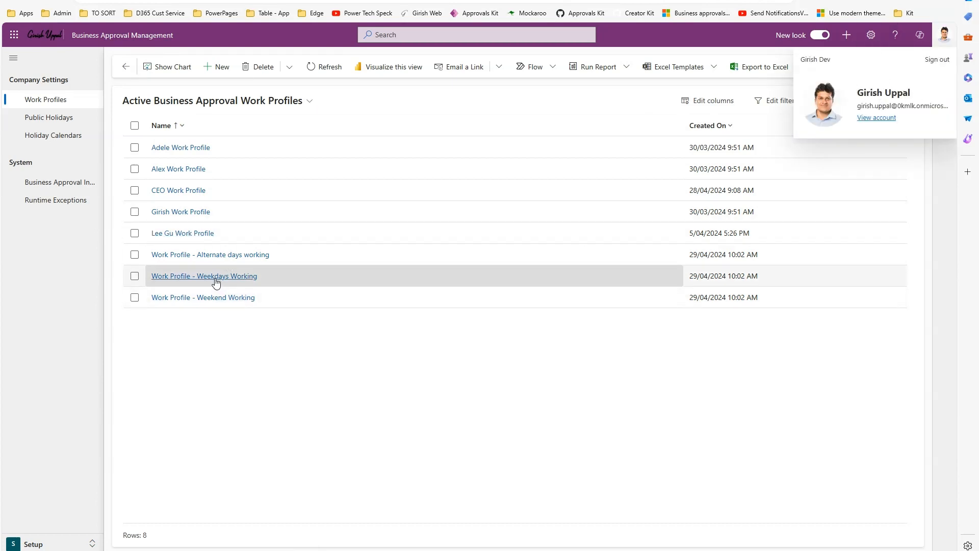
{"action": "left_click", "coordinate": [201, 350]}
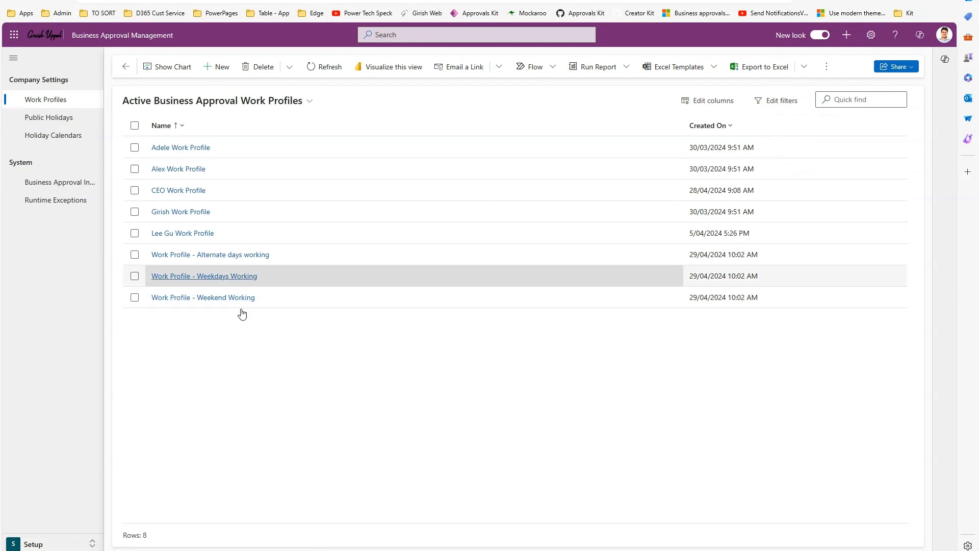
{"action": "left_click", "coordinate": [51, 544]}
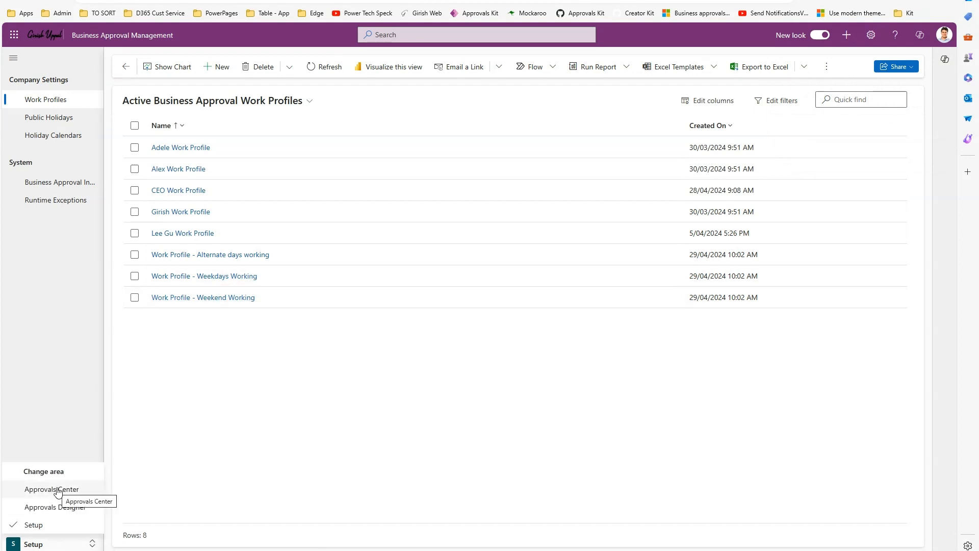
{"action": "left_click", "coordinate": [58, 491]}
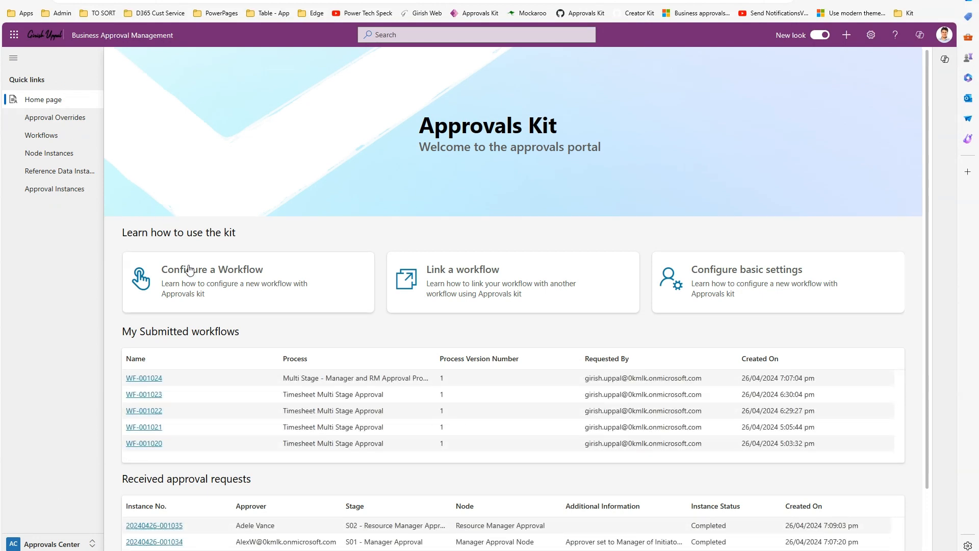
{"action": "left_click", "coordinate": [723, 273]}
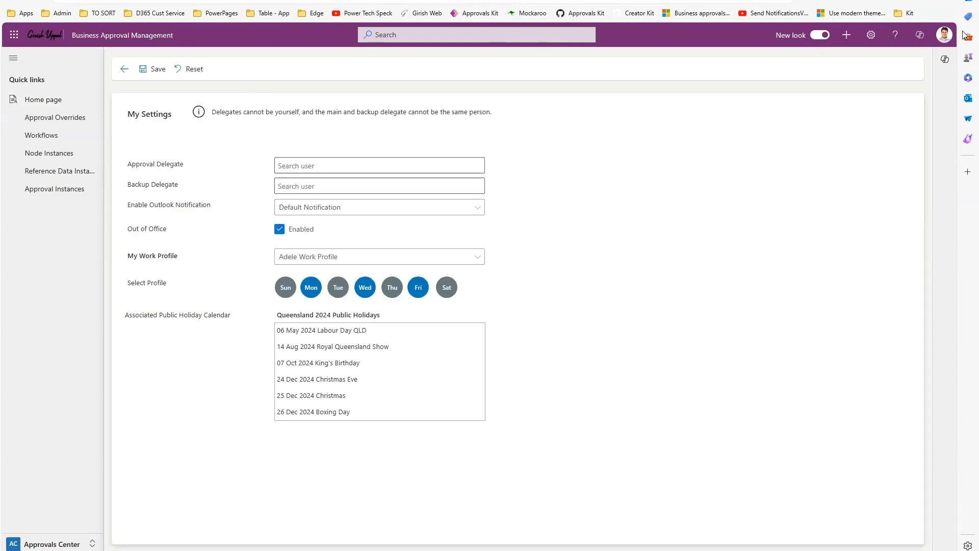
{"action": "left_click", "coordinate": [944, 35]}
{"action": "left_click", "coordinate": [511, 305]}
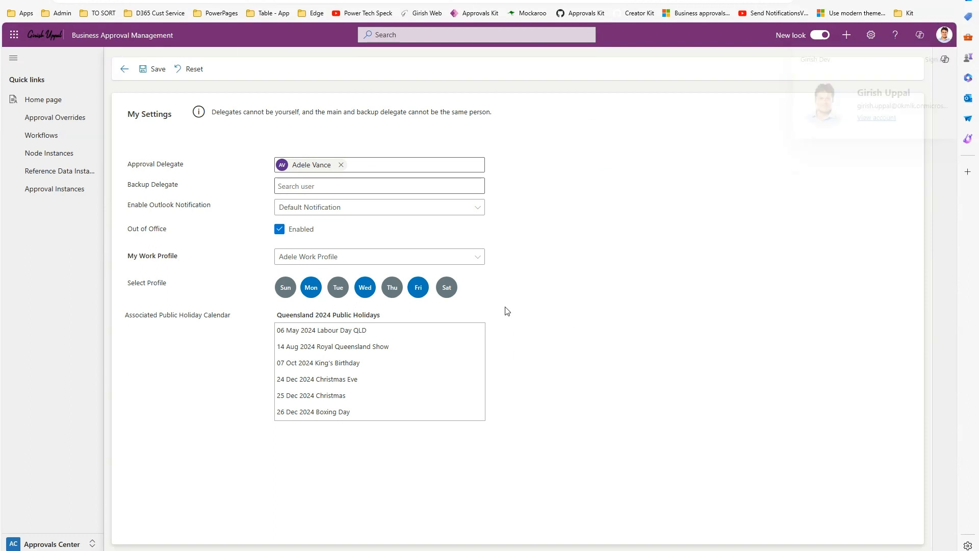
- Set My Work Profile to "Work Profile - Weekdays Working", save the settings and dismiss the notification
{"action": "left_click", "coordinate": [330, 258]}
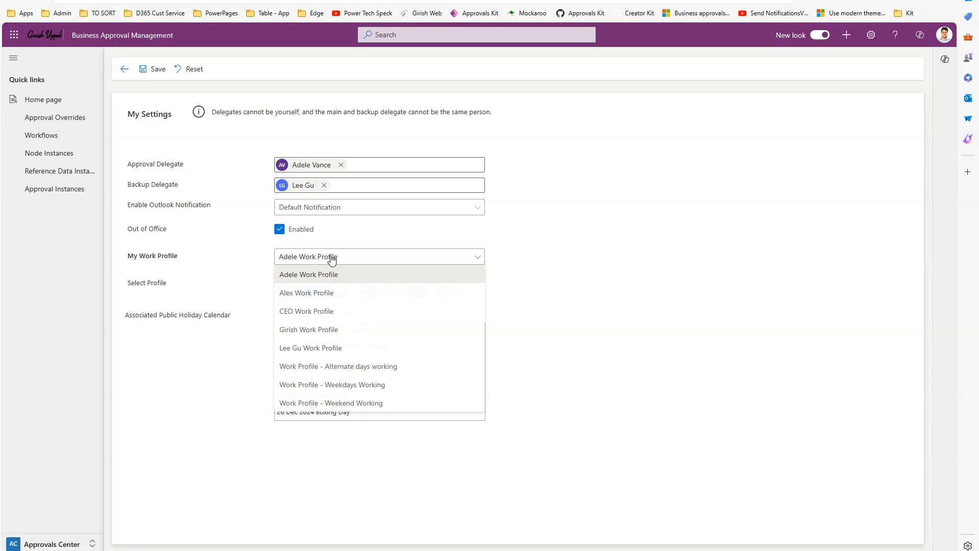
{"action": "left_click", "coordinate": [301, 386]}
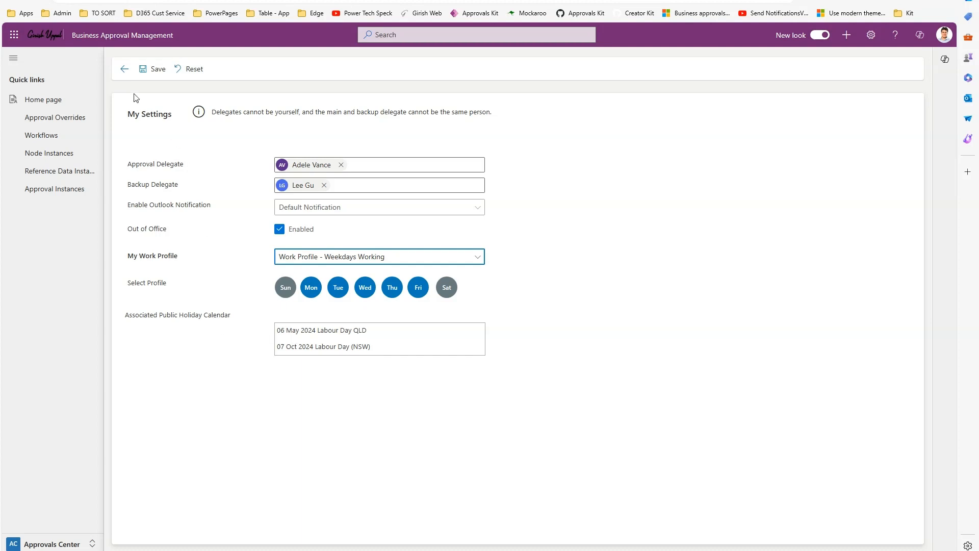
{"action": "left_click", "coordinate": [149, 69]}
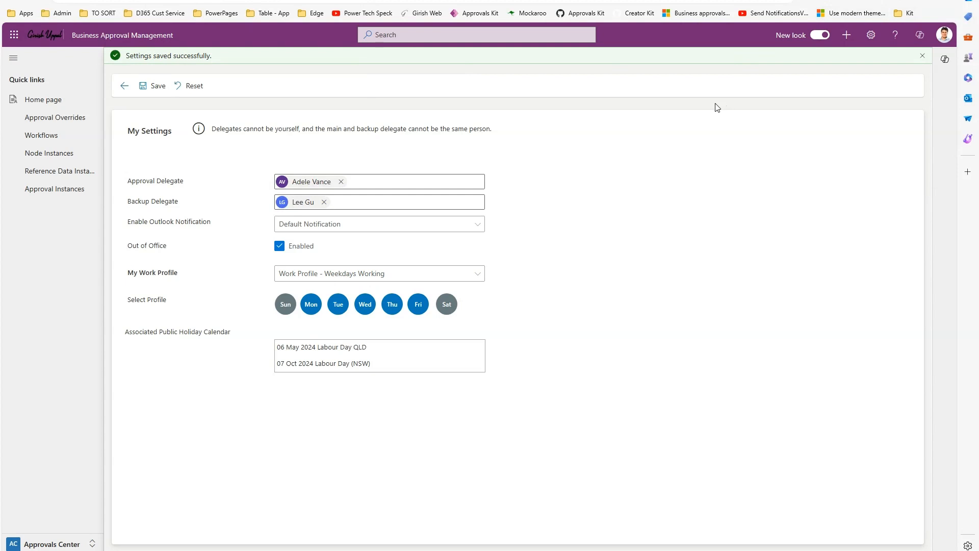
{"action": "left_click", "coordinate": [922, 56]}
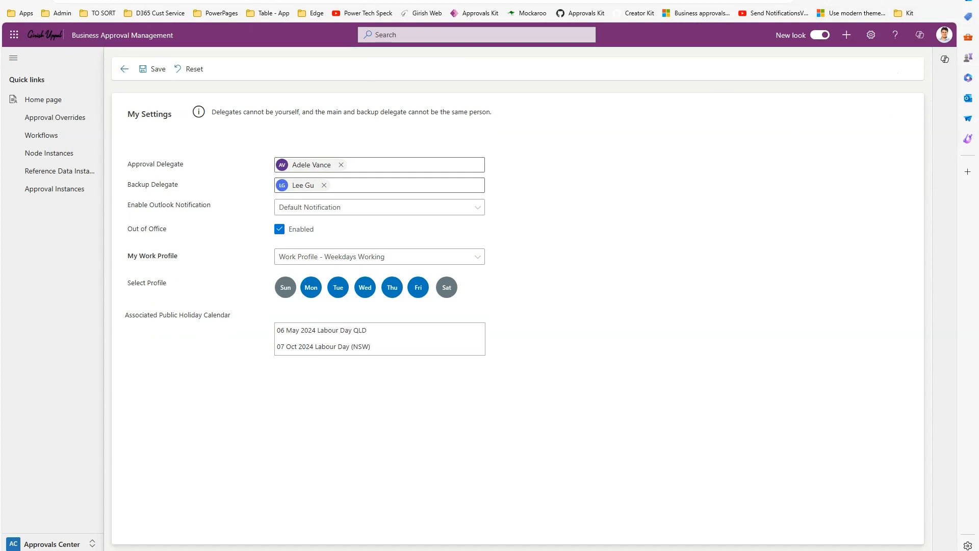
- Switch to the approval delegate's browser window, open the basic settings page and dismiss the Dataverse search tip
{"action": "mouse_move", "coordinate": [490, 550]}
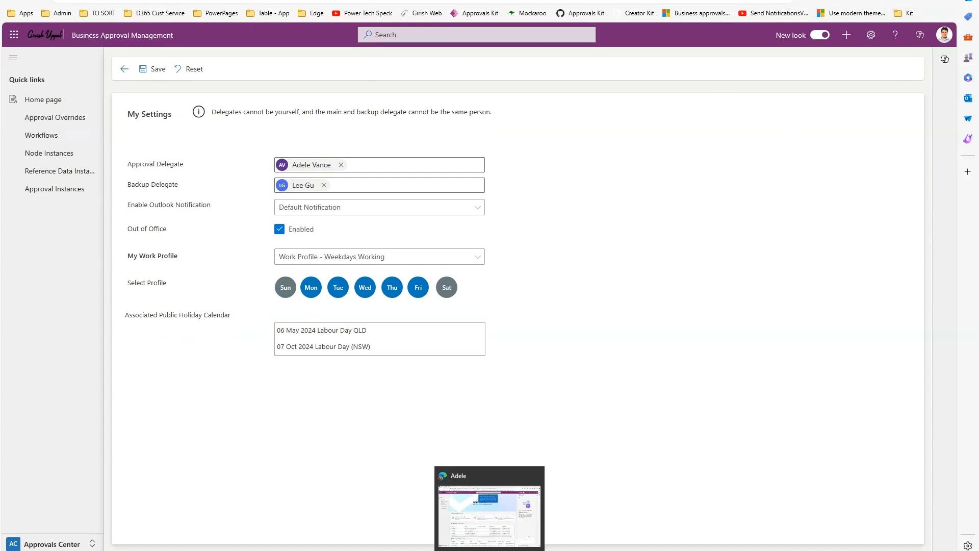
{"action": "left_click", "coordinate": [495, 509]}
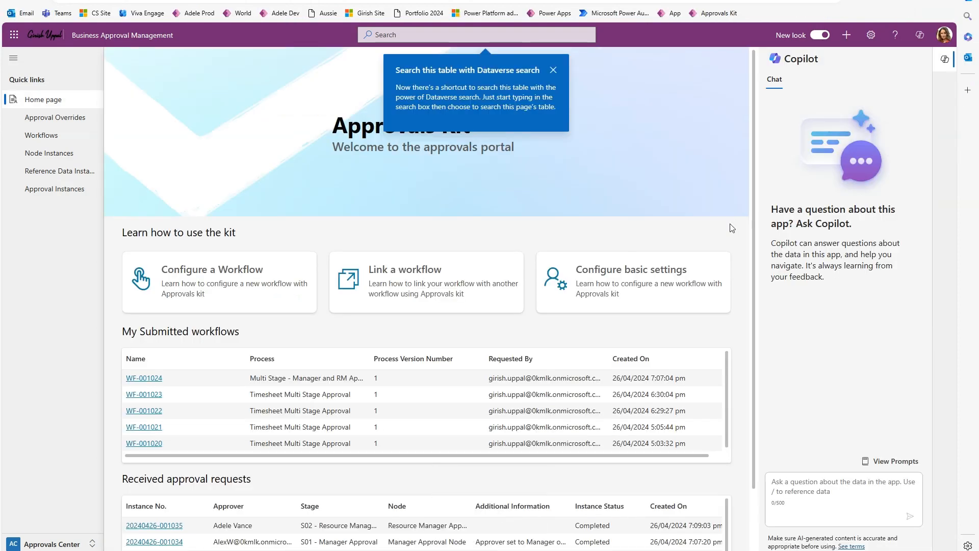
{"action": "left_click", "coordinate": [672, 275]}
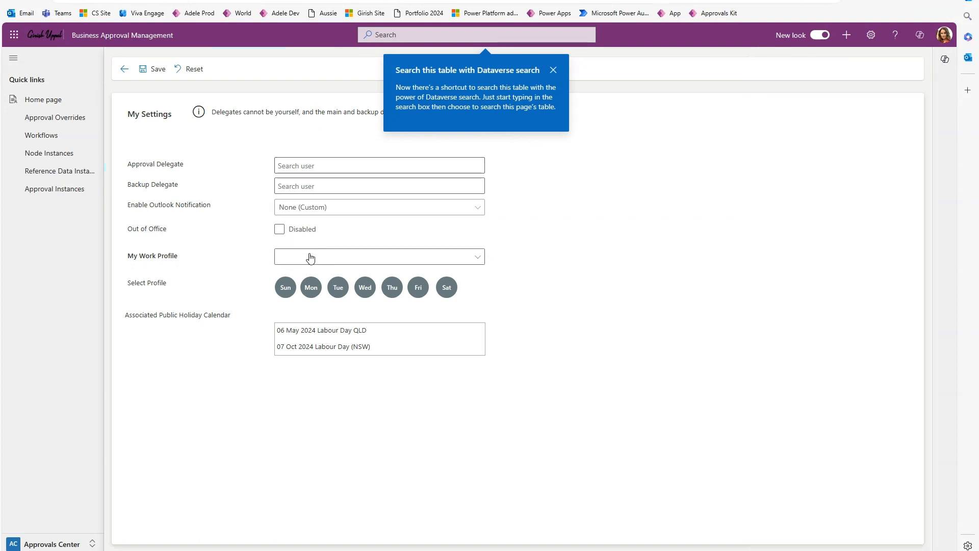
{"action": "left_click", "coordinate": [553, 69]}
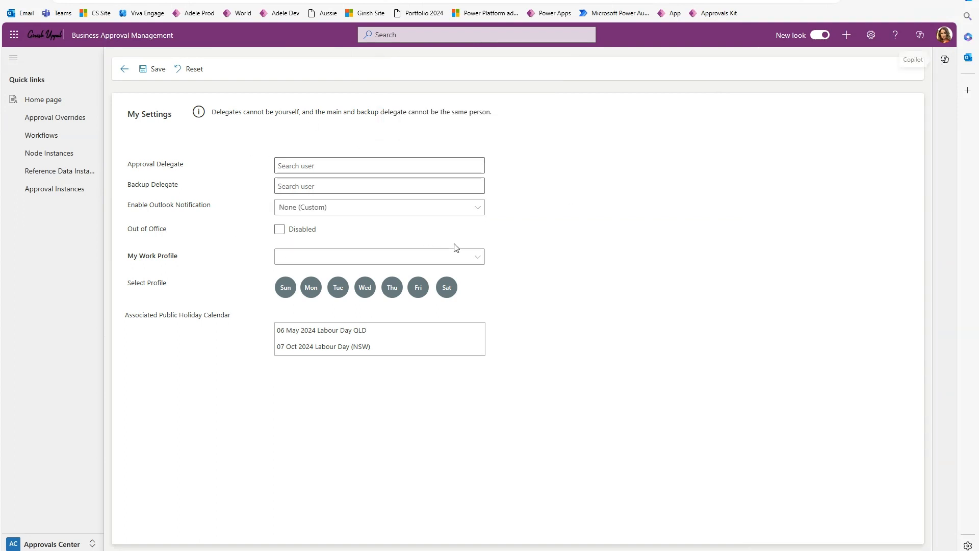
- Set My Work Profile to "Work Profile - Weekend Working", check its Queensland 2024 Public Holidays calendar and try to save the settings
{"action": "left_click", "coordinate": [478, 259]}
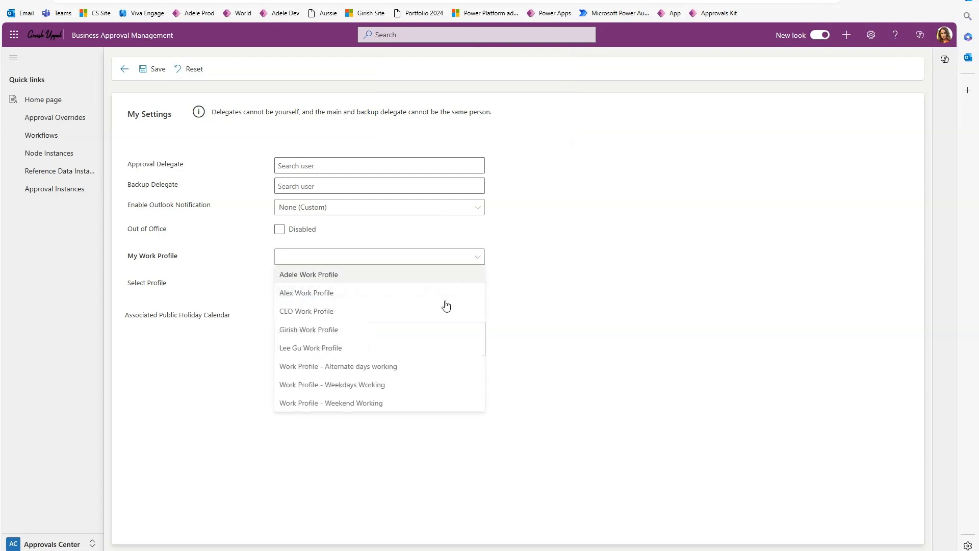
{"action": "left_click", "coordinate": [377, 404]}
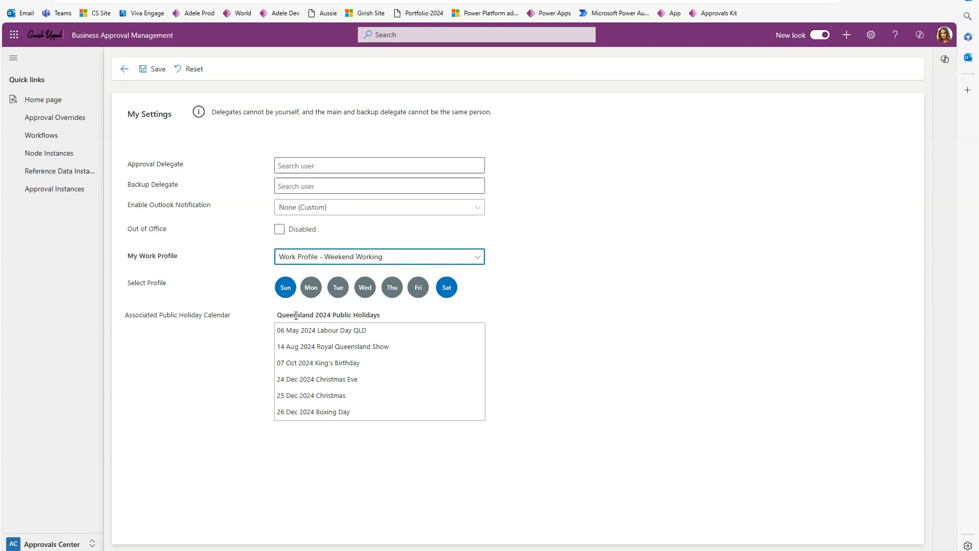
{"action": "left_click_drag", "start_coordinate": [278, 316], "coordinate": [381, 317]}
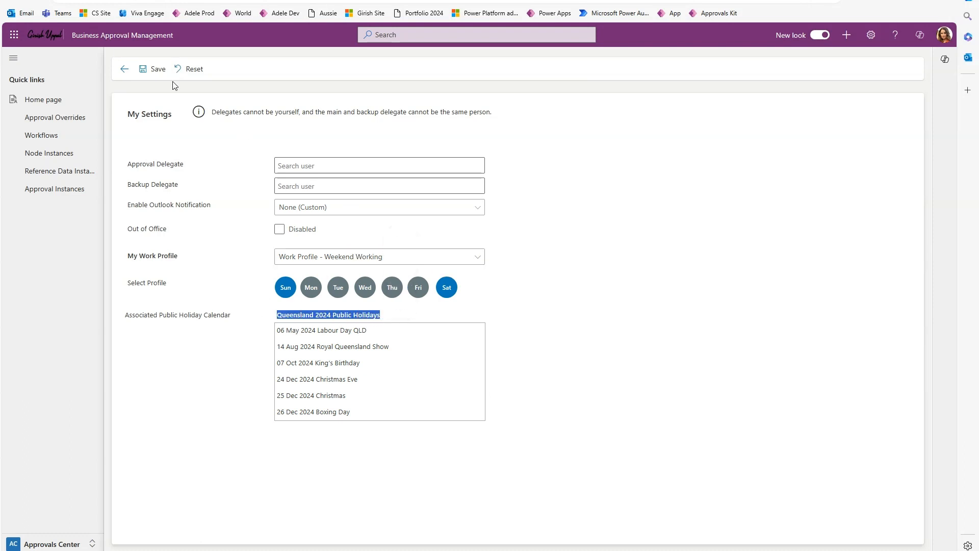
{"action": "left_click", "coordinate": [153, 72]}
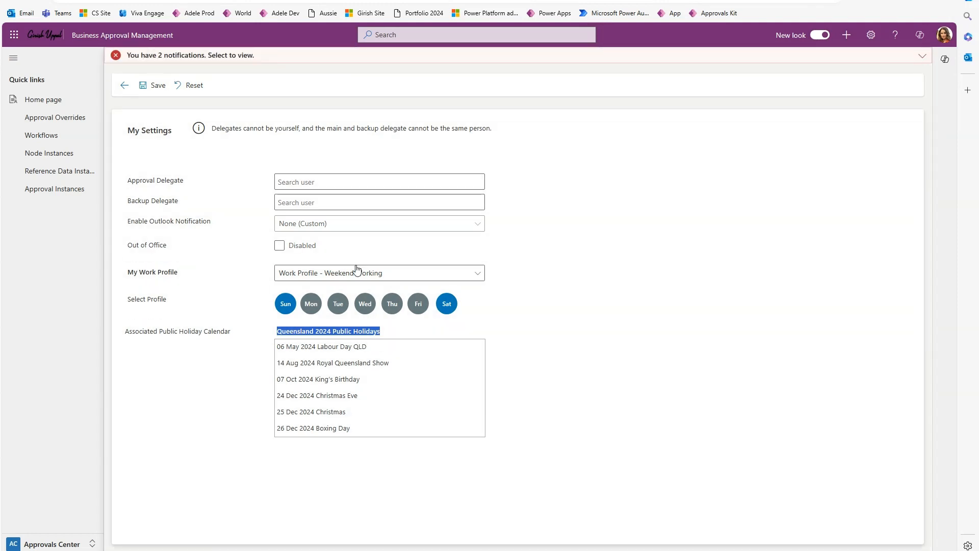
- Expand the error notifications to read them, and dismiss them all
{"action": "left_click", "coordinate": [923, 56]}
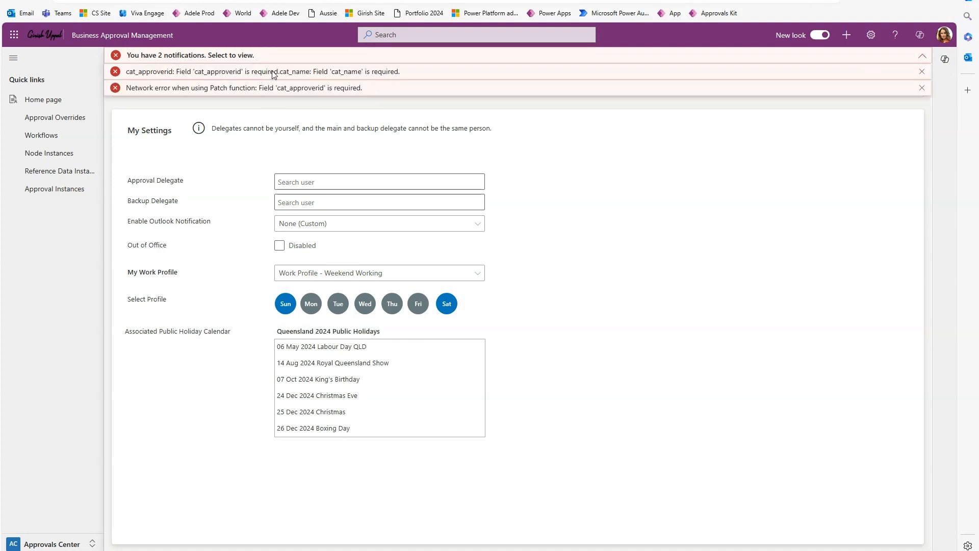
{"action": "left_click", "coordinate": [922, 88]}
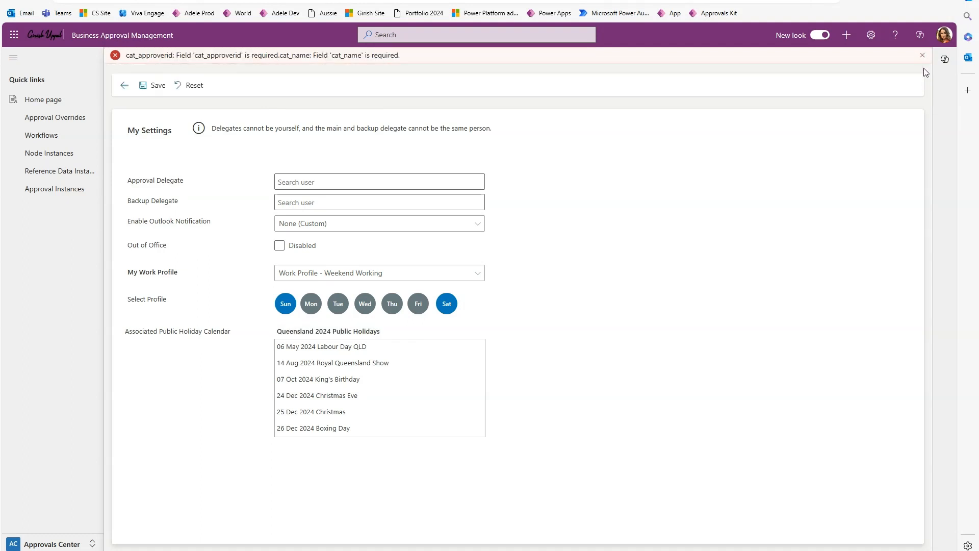
{"action": "left_click", "coordinate": [922, 55]}
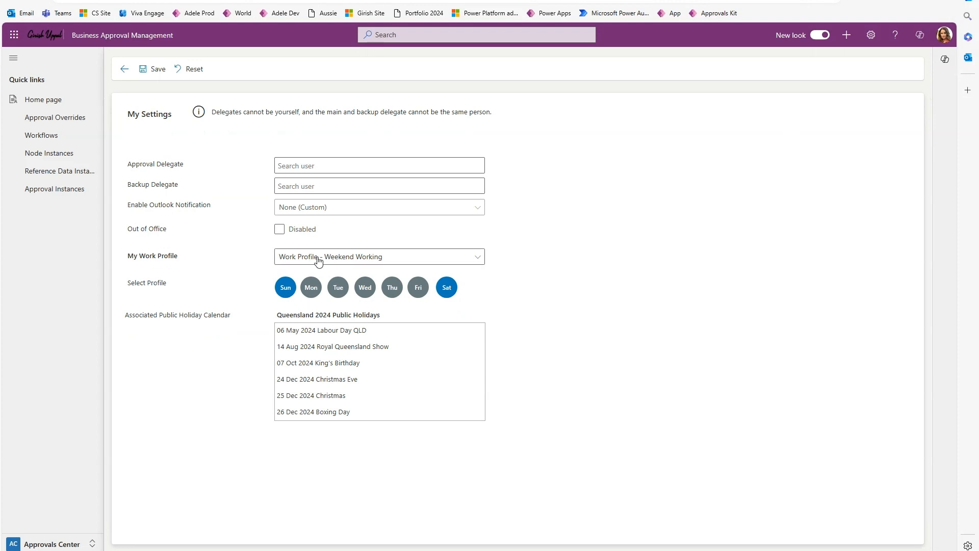
- Search for the director by first name, choose that person as Approval Delegate and save the settings
{"action": "left_click", "coordinate": [308, 164]}
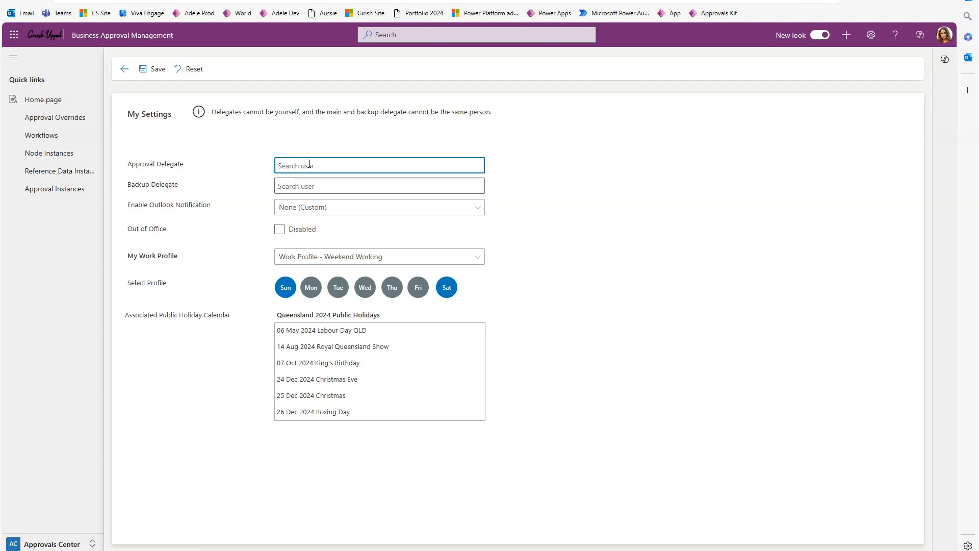
{"action": "type", "text": "lee"}
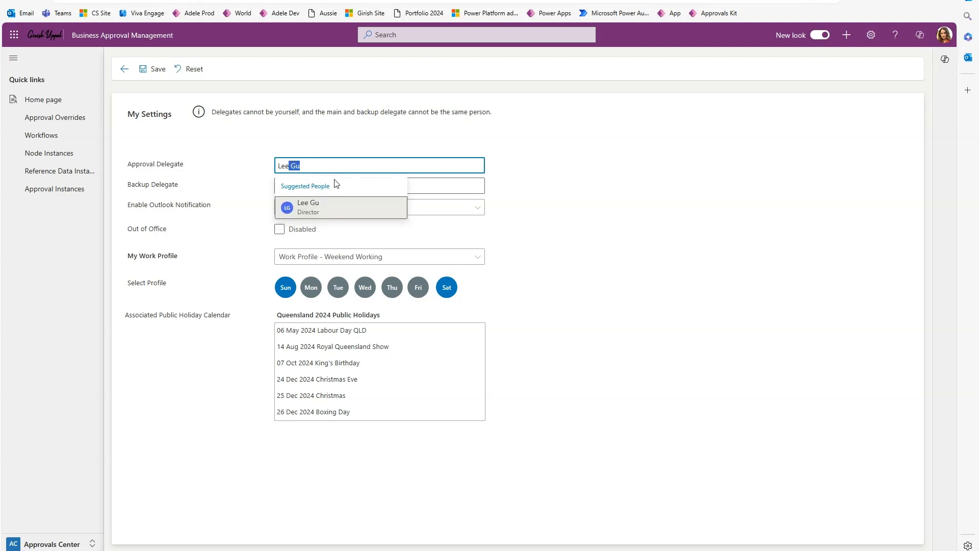
{"action": "left_click", "coordinate": [335, 208]}
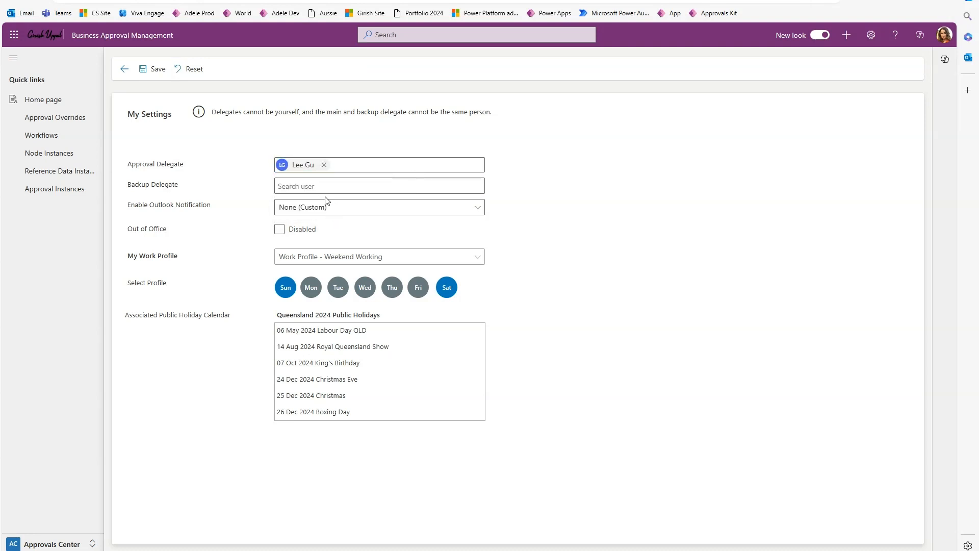
{"action": "left_click", "coordinate": [158, 70]}
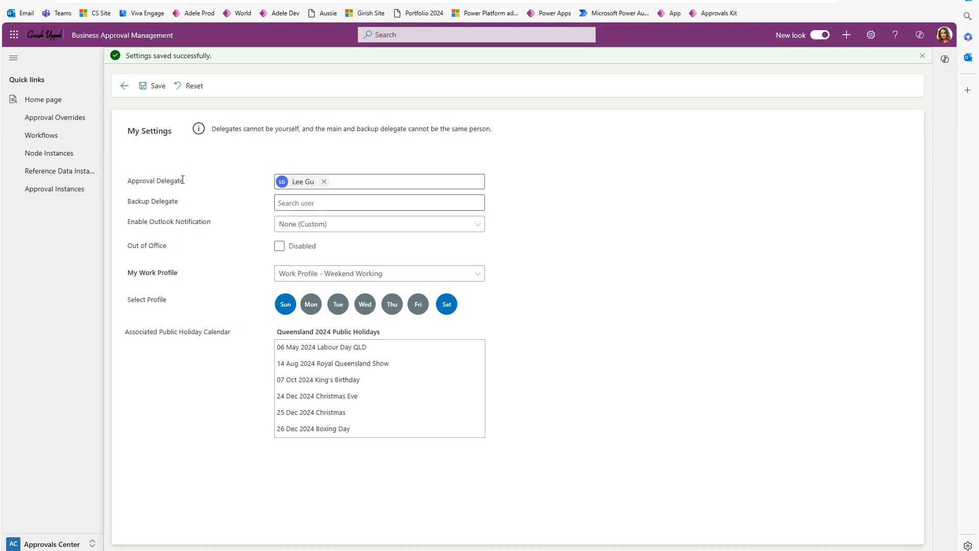
- Switch to the third user's browser window, open the basic settings page and check which account is signed in
{"action": "mouse_move", "coordinate": [512, 550]}
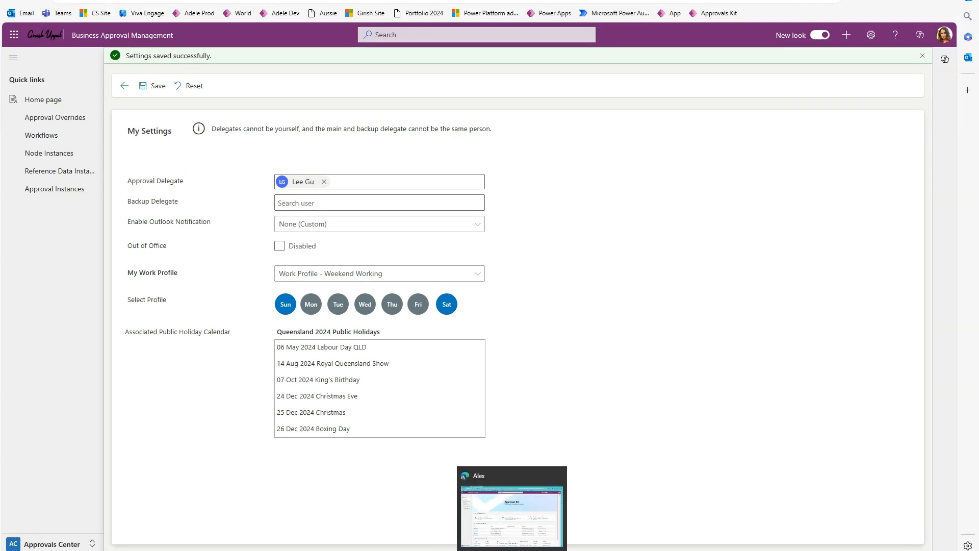
{"action": "left_click", "coordinate": [509, 515]}
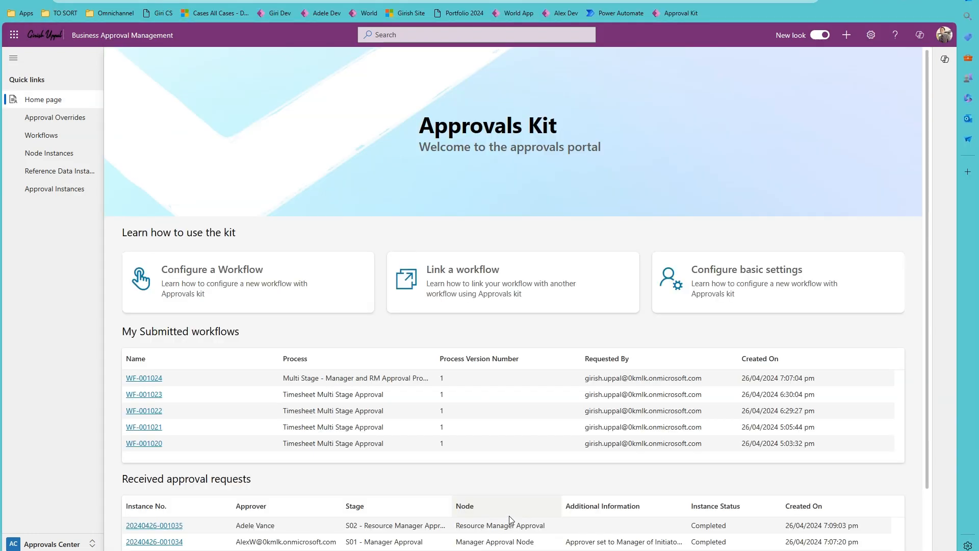
{"action": "left_click", "coordinate": [46, 102]}
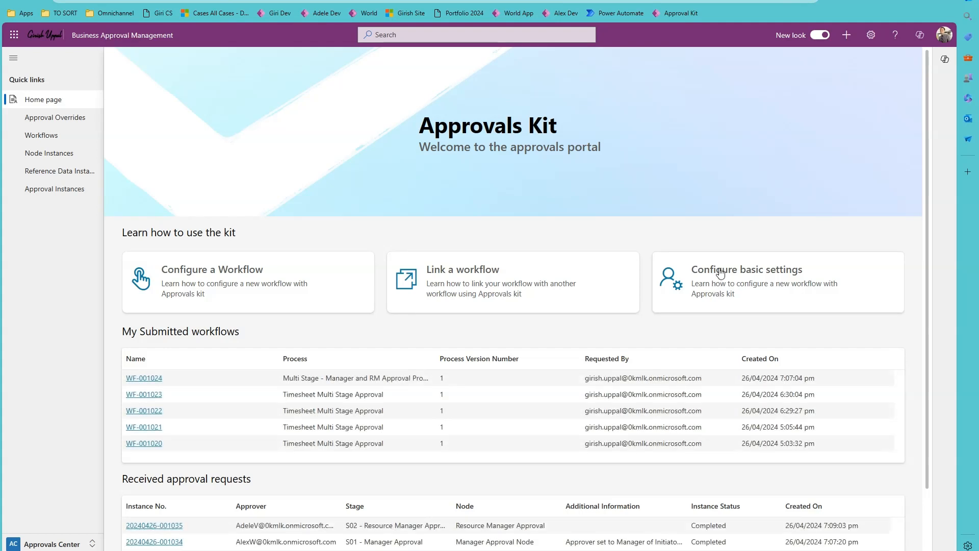
{"action": "left_click", "coordinate": [721, 274]}
{"action": "left_click", "coordinate": [944, 34]}
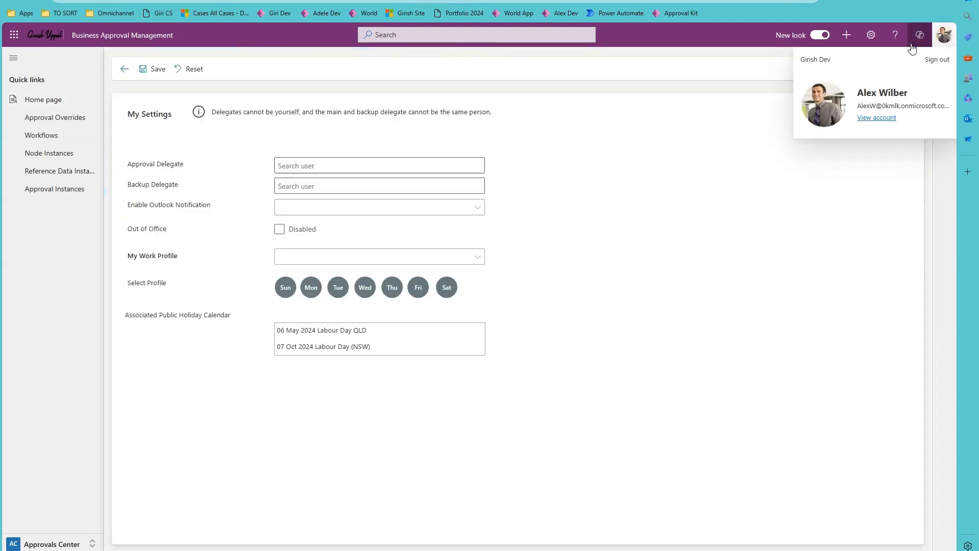
{"action": "left_click", "coordinate": [699, 278]}
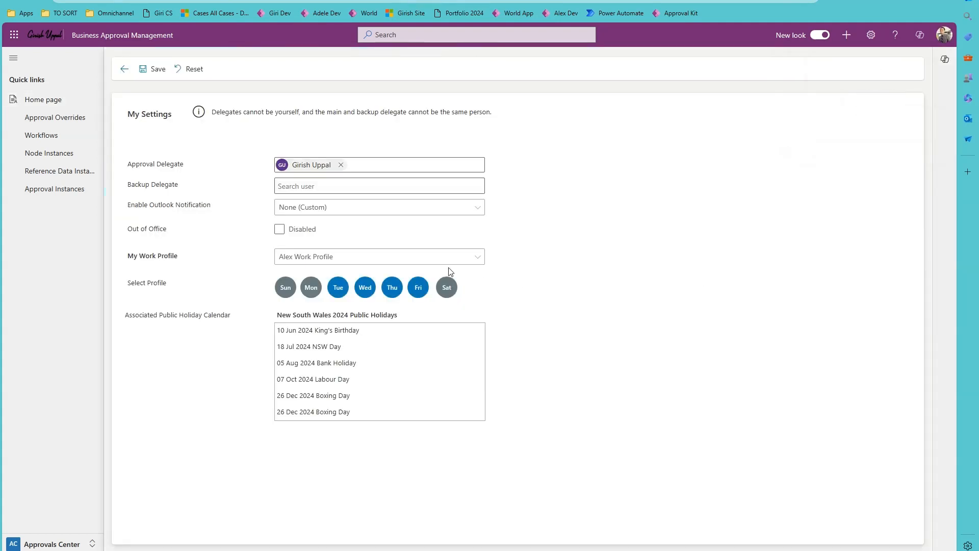
- Set My Work Profile to "Work Profile - Alternate days working", check its associated public holiday calendar and save the settings
{"action": "left_click", "coordinate": [374, 259]}
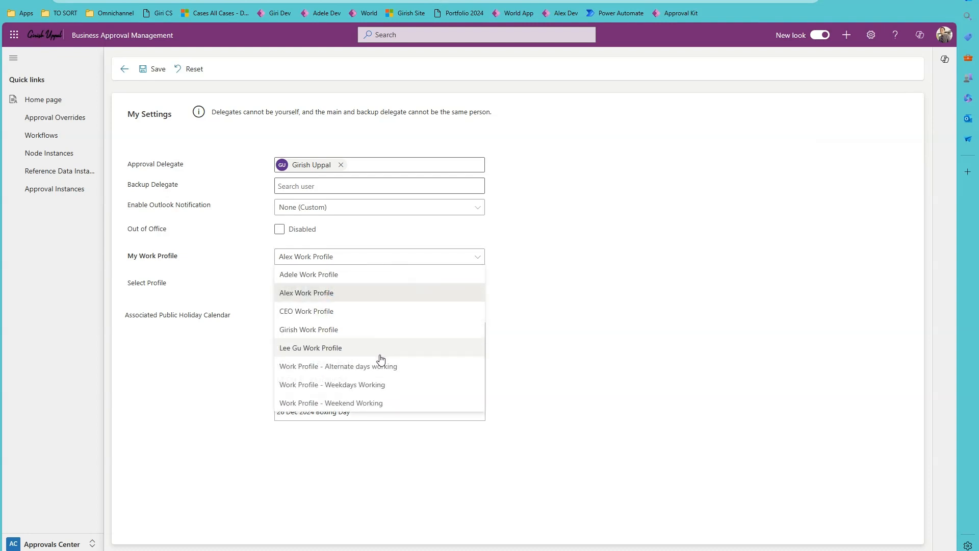
{"action": "left_click", "coordinate": [346, 367]}
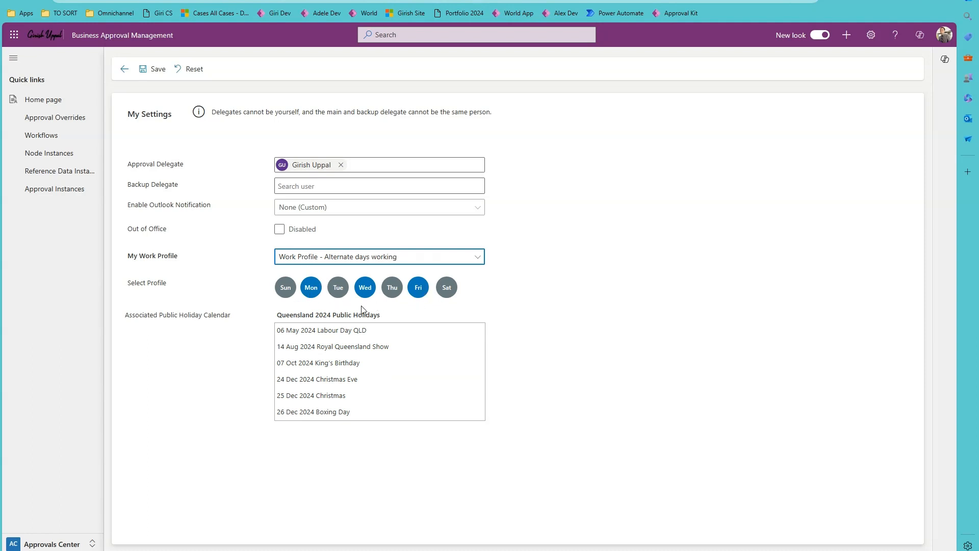
{"action": "left_click", "coordinate": [281, 320]}
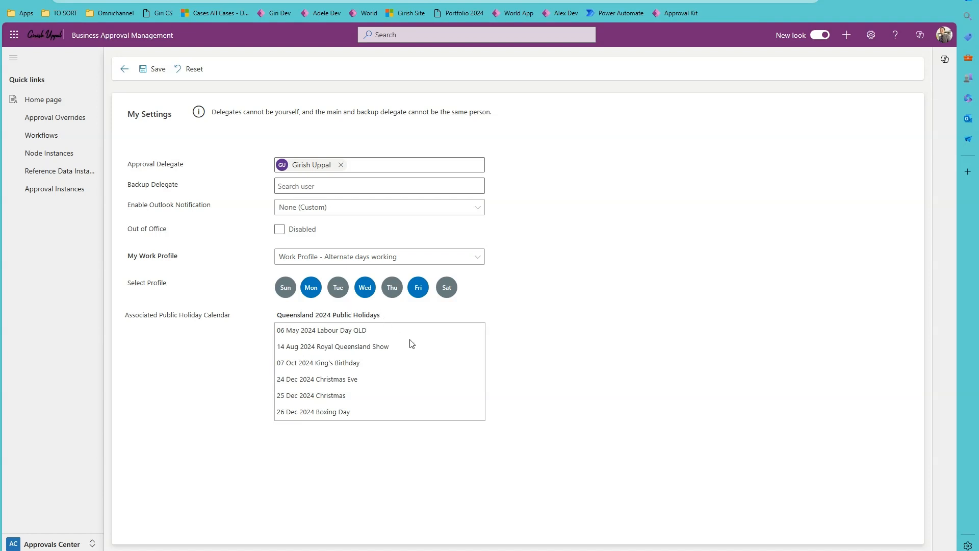
{"action": "left_click", "coordinate": [157, 70]}
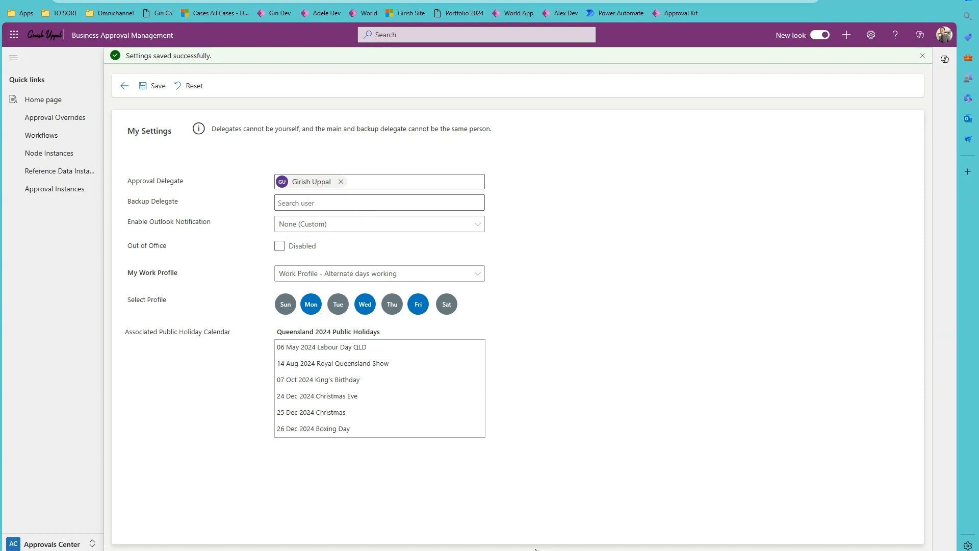
- Switch to the first user's browser window, leave the personal settings and open the Work Profiles list in the Setup area
{"action": "mouse_move", "coordinate": [467, 550]}
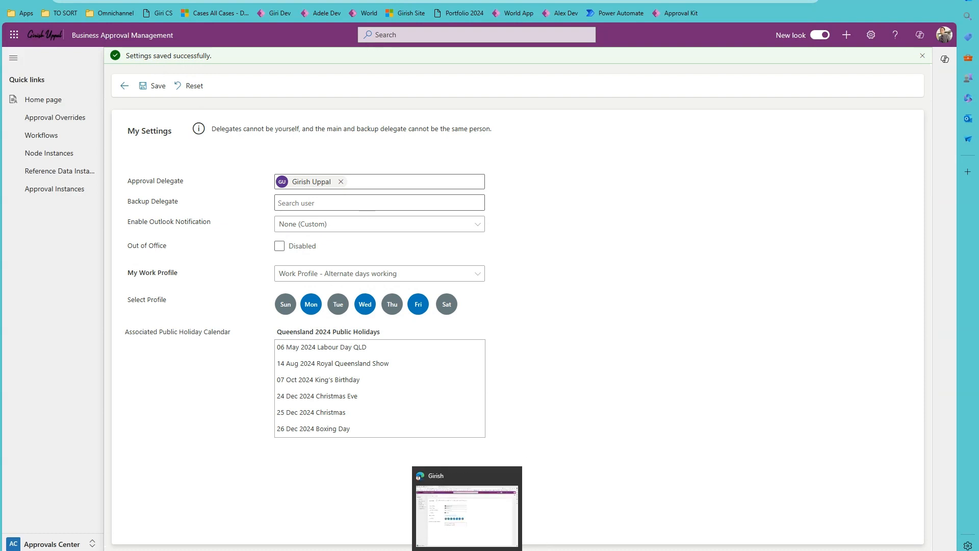
{"action": "left_click", "coordinate": [463, 522]}
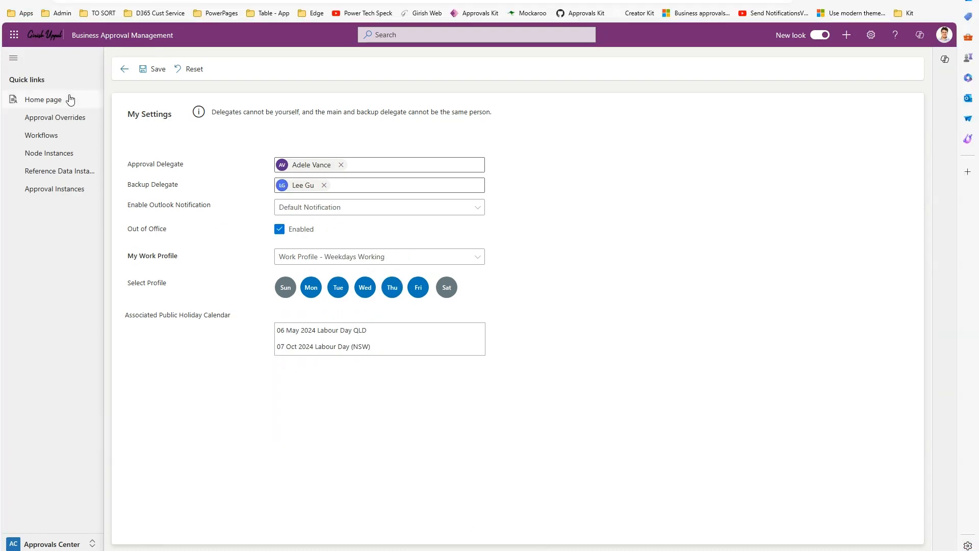
{"action": "left_click", "coordinate": [54, 99]}
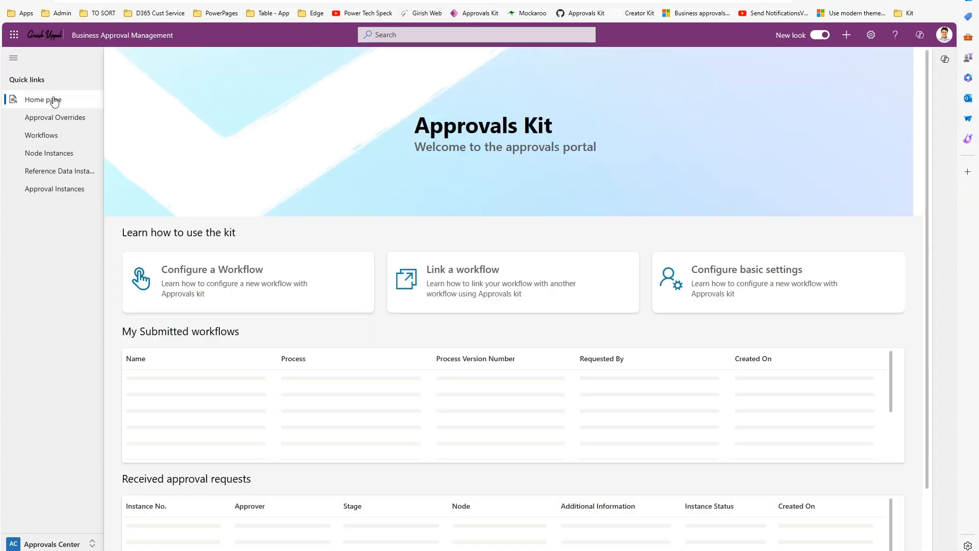
{"action": "left_click", "coordinate": [54, 543]}
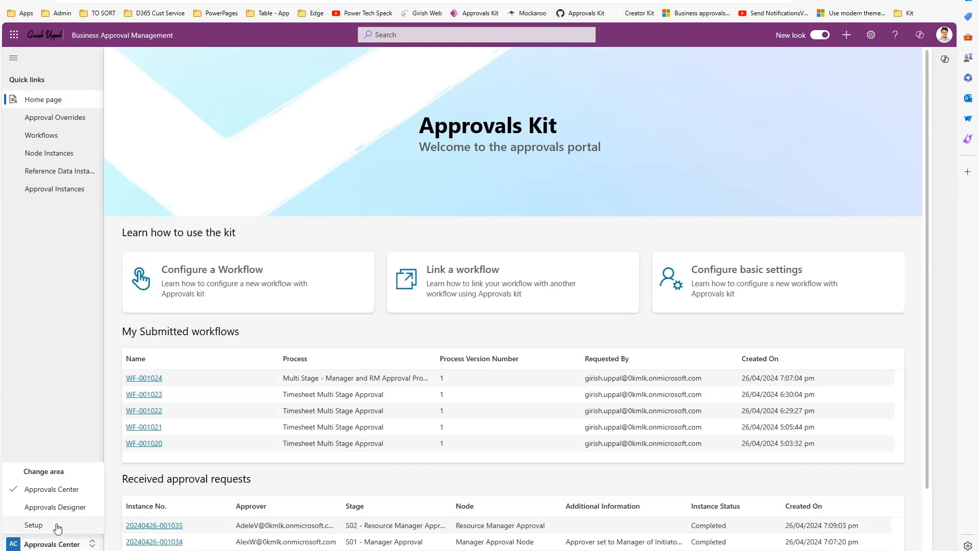
{"action": "left_click", "coordinate": [34, 524]}
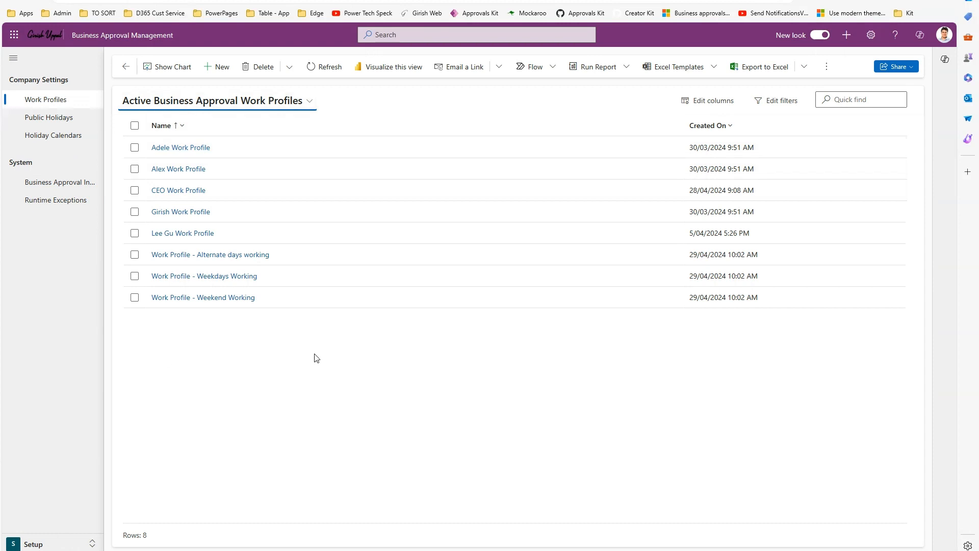
- Set the Holiday Calendar of "Work Profile - Weekdays Working" to Queensland 2024 Public Holidays and save the record
{"action": "left_click", "coordinate": [220, 277]}
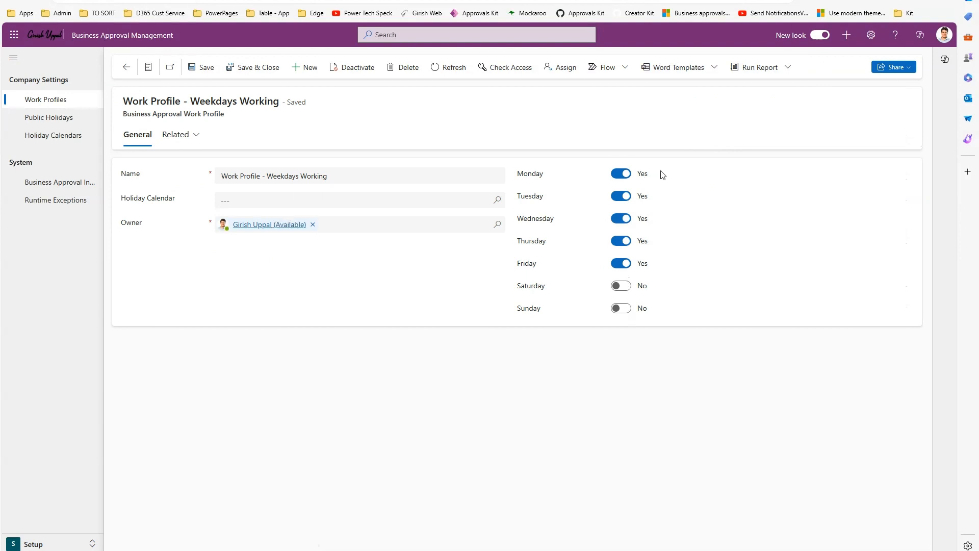
{"action": "left_click", "coordinate": [438, 201]}
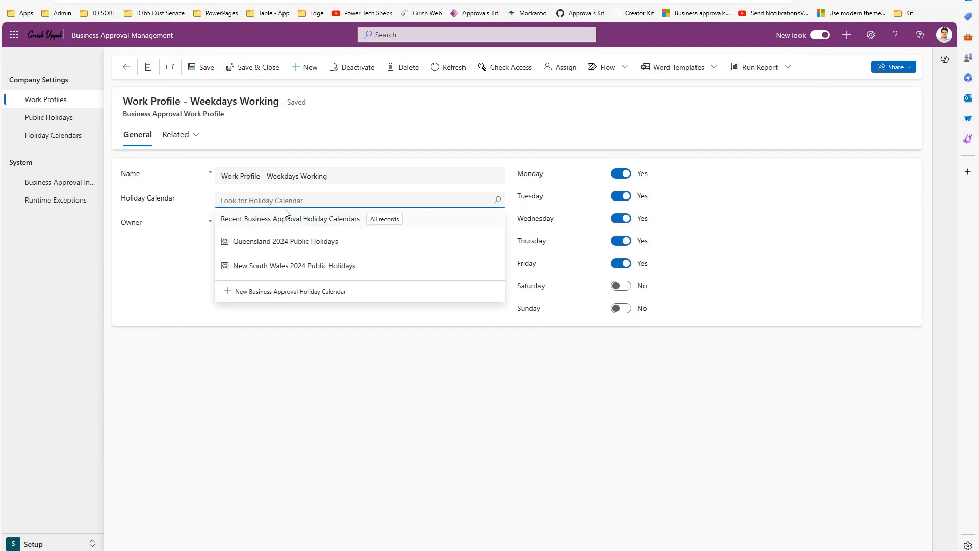
{"action": "left_click", "coordinate": [277, 241]}
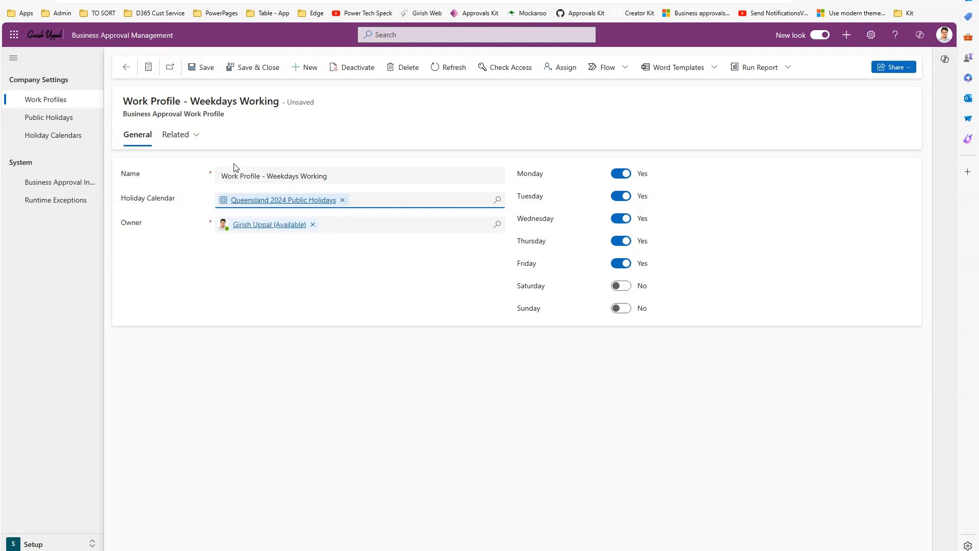
{"action": "left_click", "coordinate": [198, 67]}
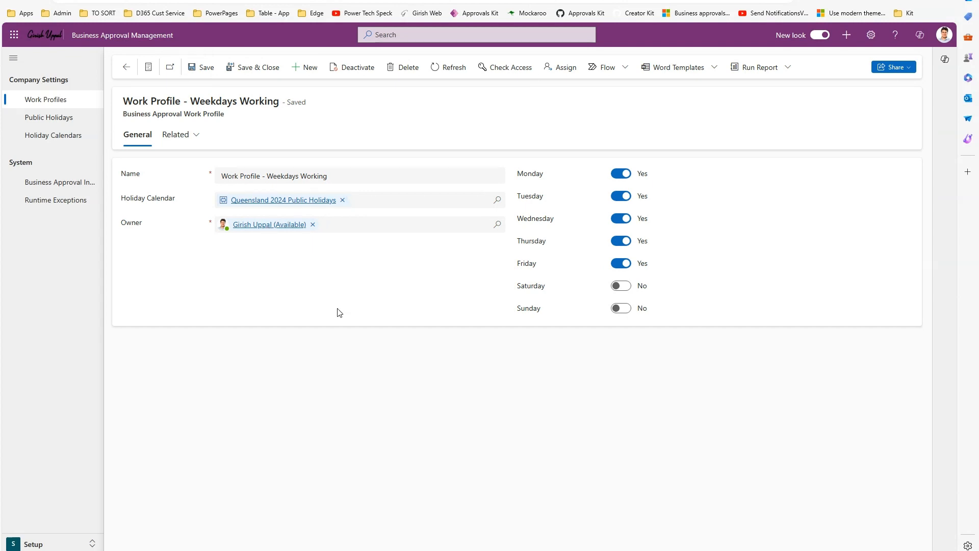
- Return to the Approvals Center, check which account is signed in and open the basic settings page
{"action": "left_click", "coordinate": [60, 544]}
{"action": "left_click", "coordinate": [54, 491]}
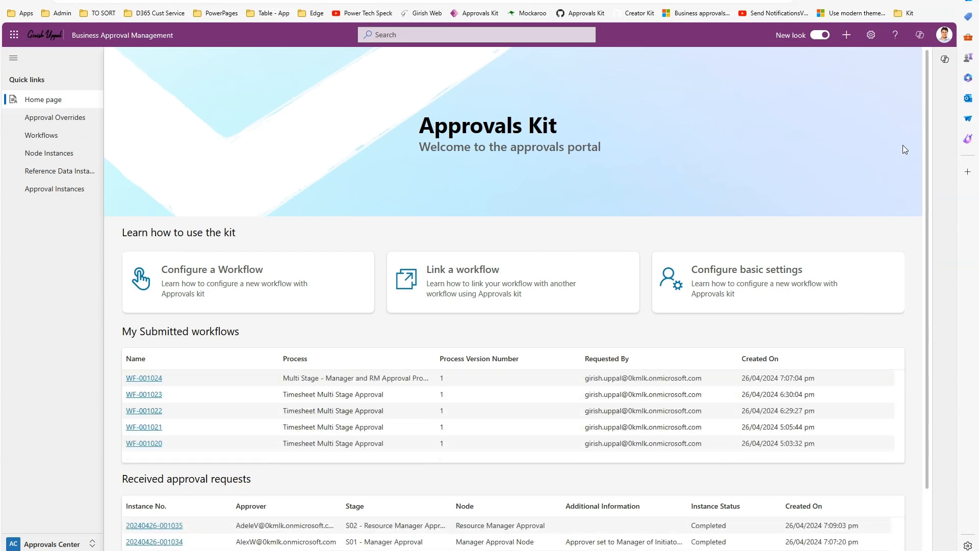
{"action": "left_click", "coordinate": [949, 37]}
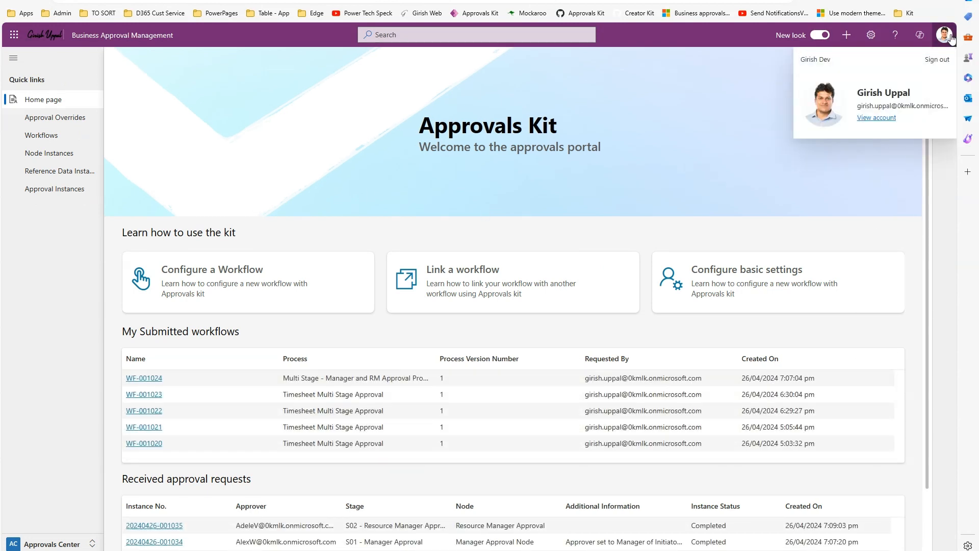
{"action": "left_click", "coordinate": [760, 182]}
{"action": "left_click", "coordinate": [745, 269]}
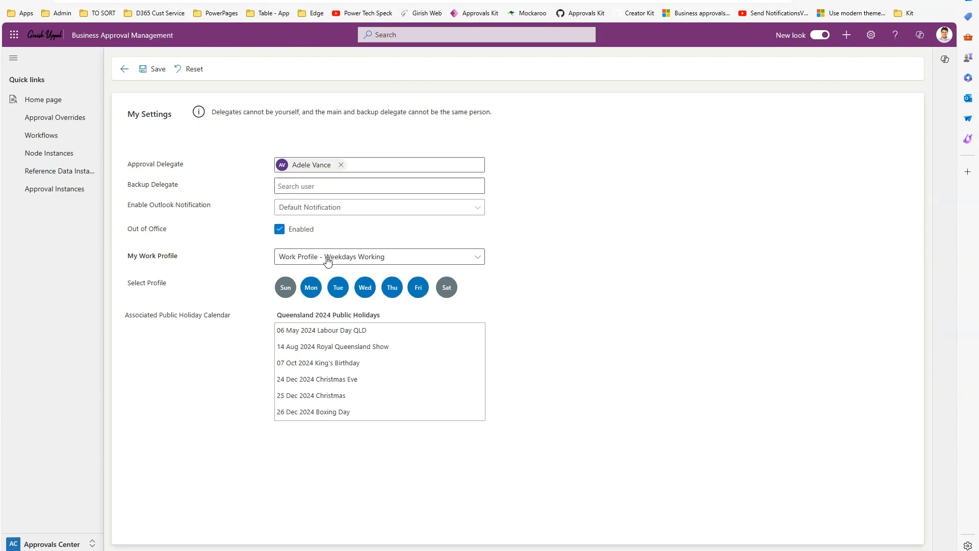
- Review the available My Work Profile choices for the signed-in user and close the list without changing the selection
{"action": "left_click", "coordinate": [334, 259]}
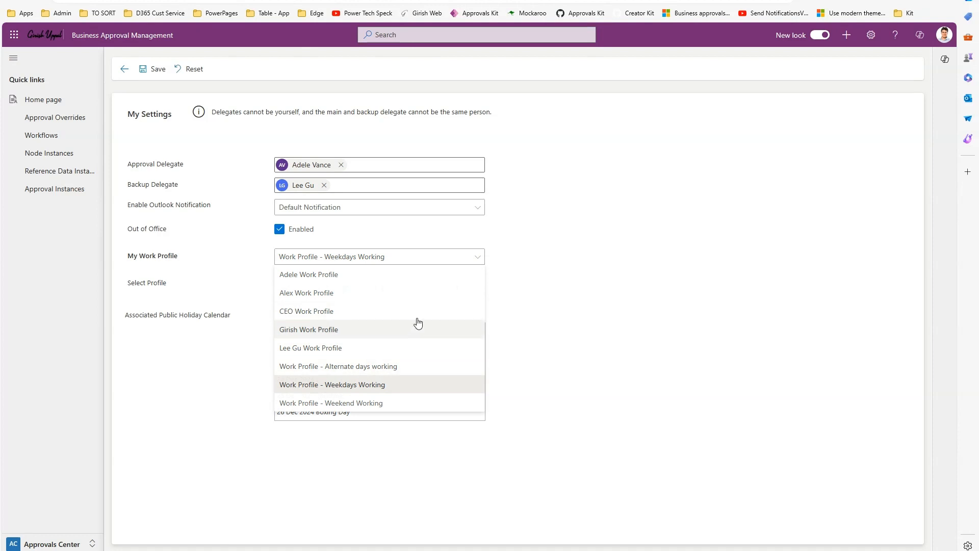
{"action": "mouse_move", "coordinate": [348, 234]}
{"action": "left_mouse_down"}
{"action": "mouse_move", "coordinate": [290, 231]}
{"action": "mouse_move", "coordinate": [306, 253]}
{"action": "mouse_move", "coordinate": [223, 267]}
{"action": "left_mouse_up"}
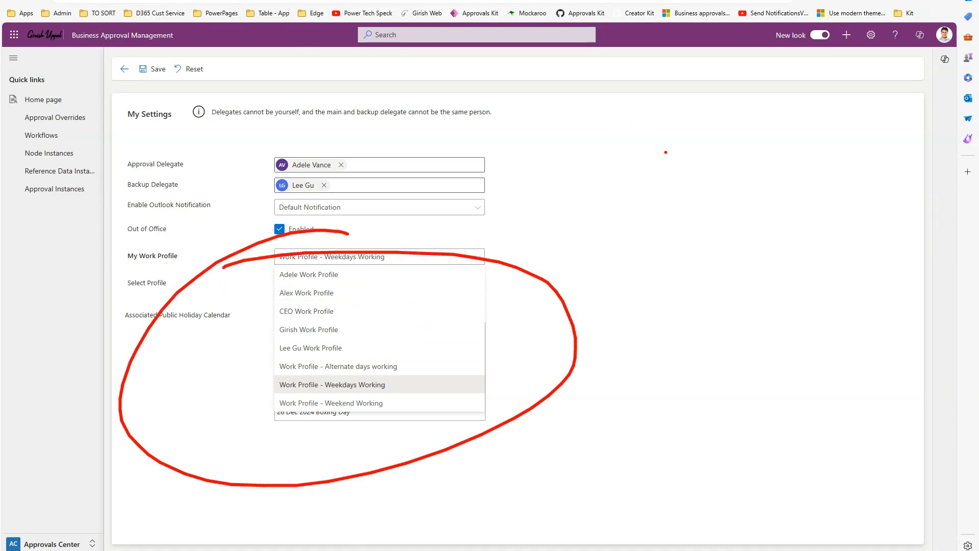
{"action": "mouse_move", "coordinate": [521, 289]}
{"action": "left_mouse_down"}
{"action": "mouse_move", "coordinate": [885, 98]}
{"action": "mouse_move", "coordinate": [926, 38]}
{"action": "left_mouse_up"}
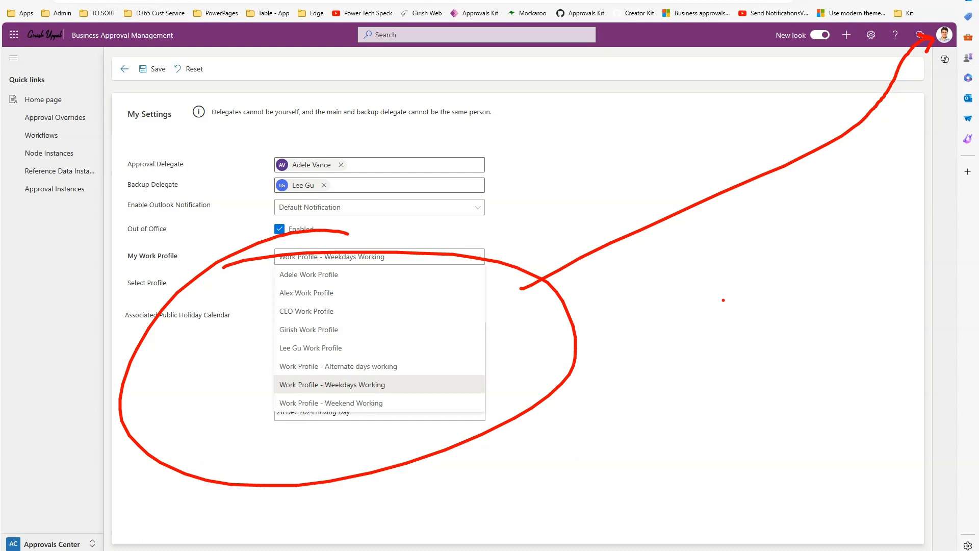
{"action": "key", "text": "Escape"}
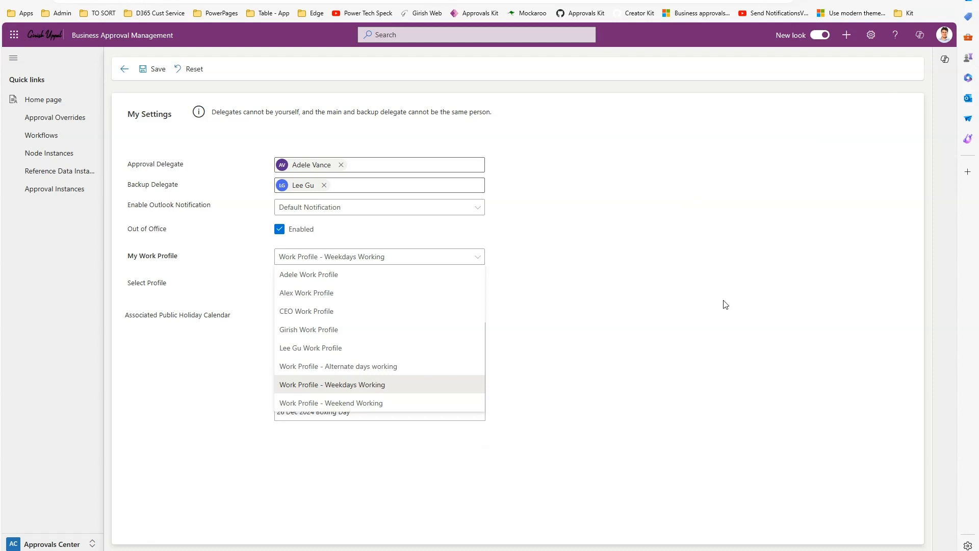
{"action": "left_click", "coordinate": [710, 292]}
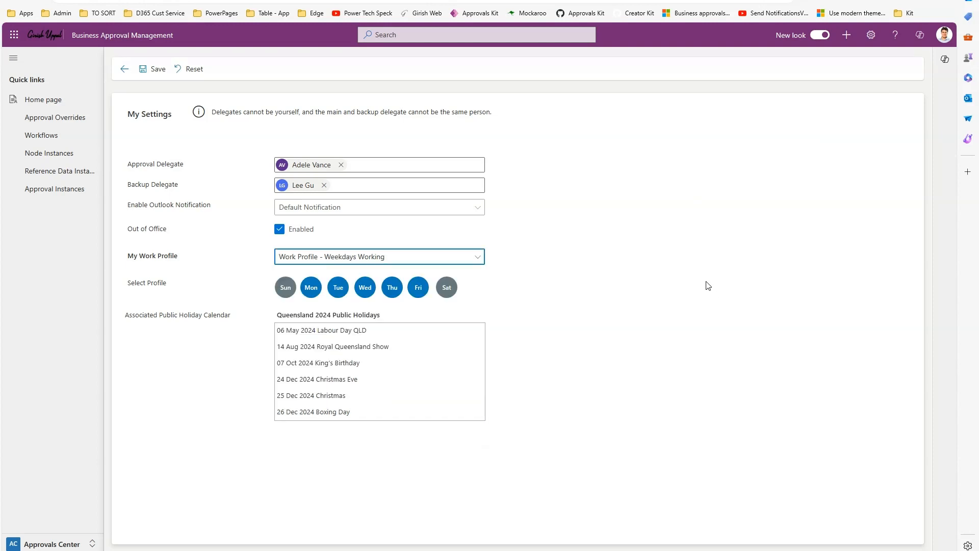